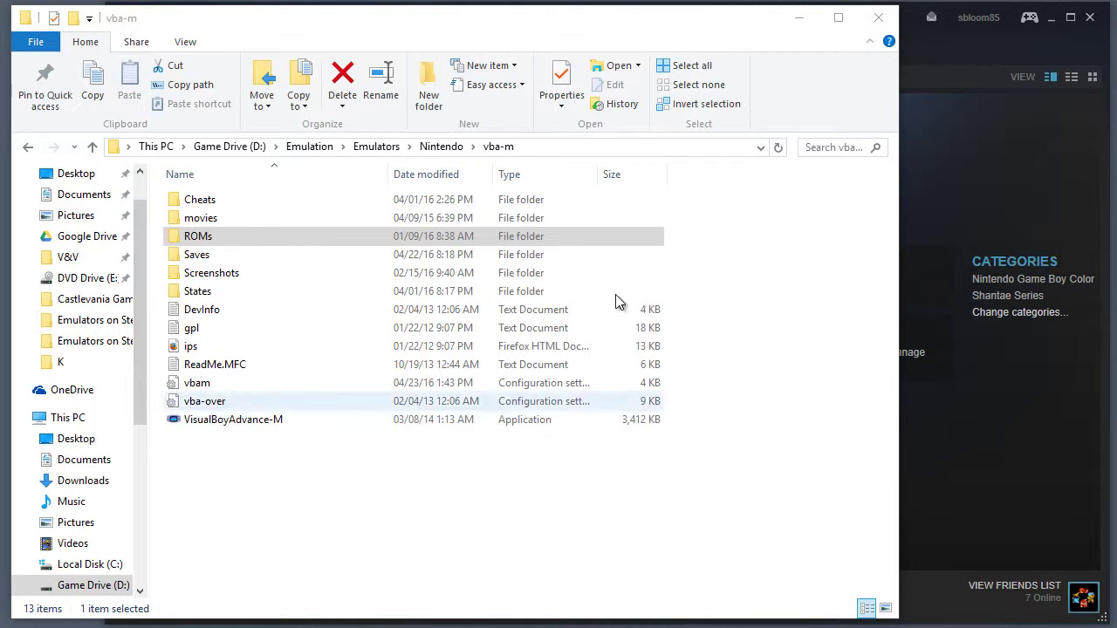
# Launch VisualBoyAdvance-M from the vba-m folder, relaunching it after the error, and move its window fully into view
pyautogui.click(226, 420)
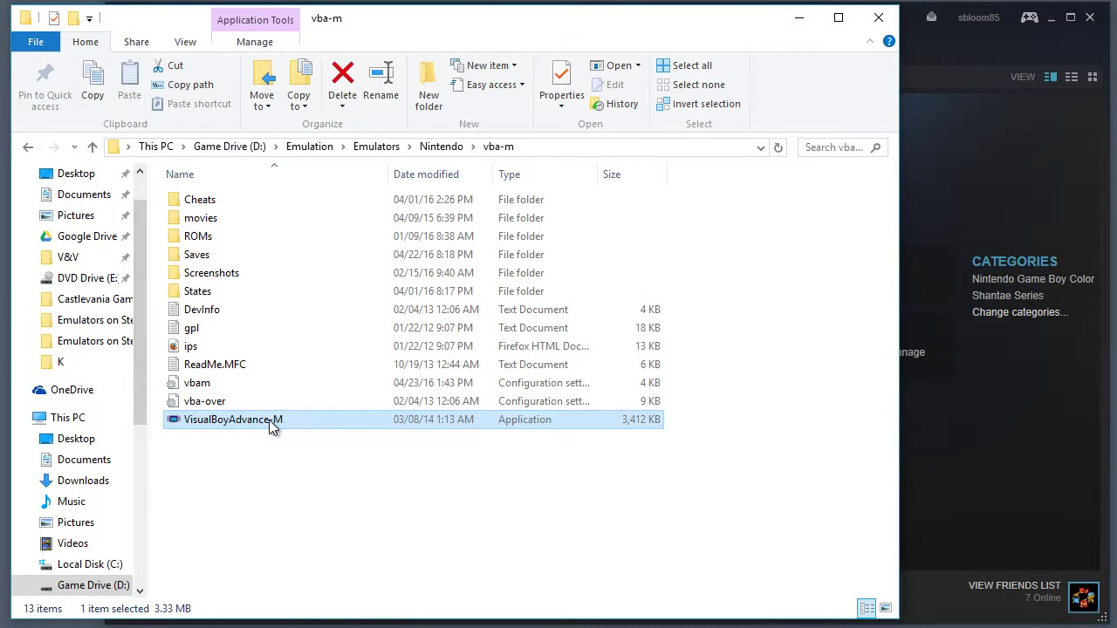
pyautogui.moveTo(269, 420)
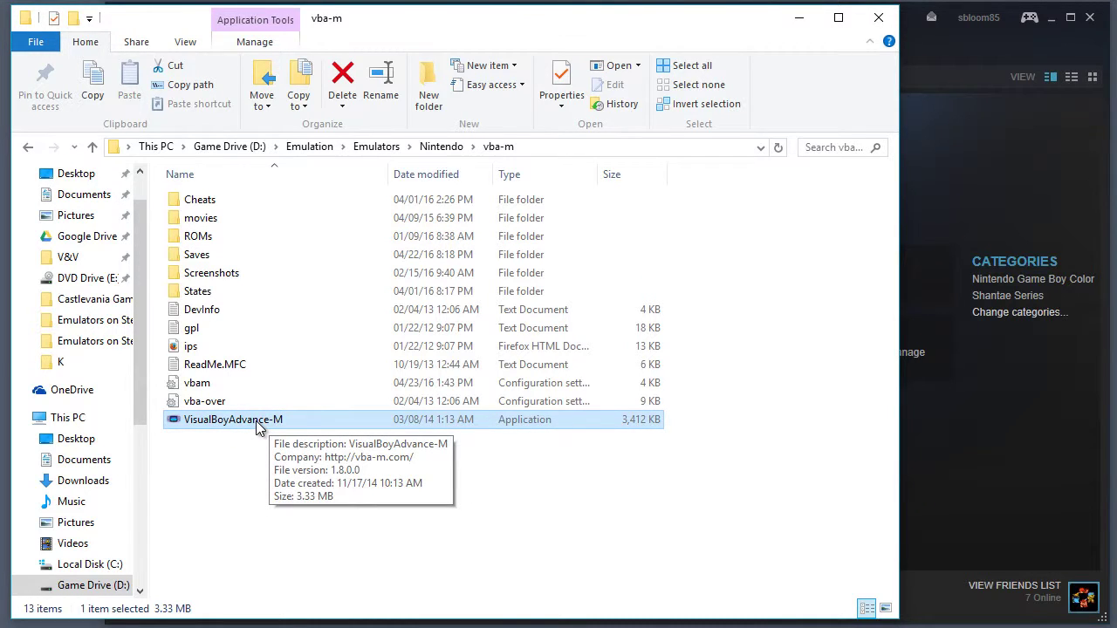
pyautogui.doubleClick(256, 421)
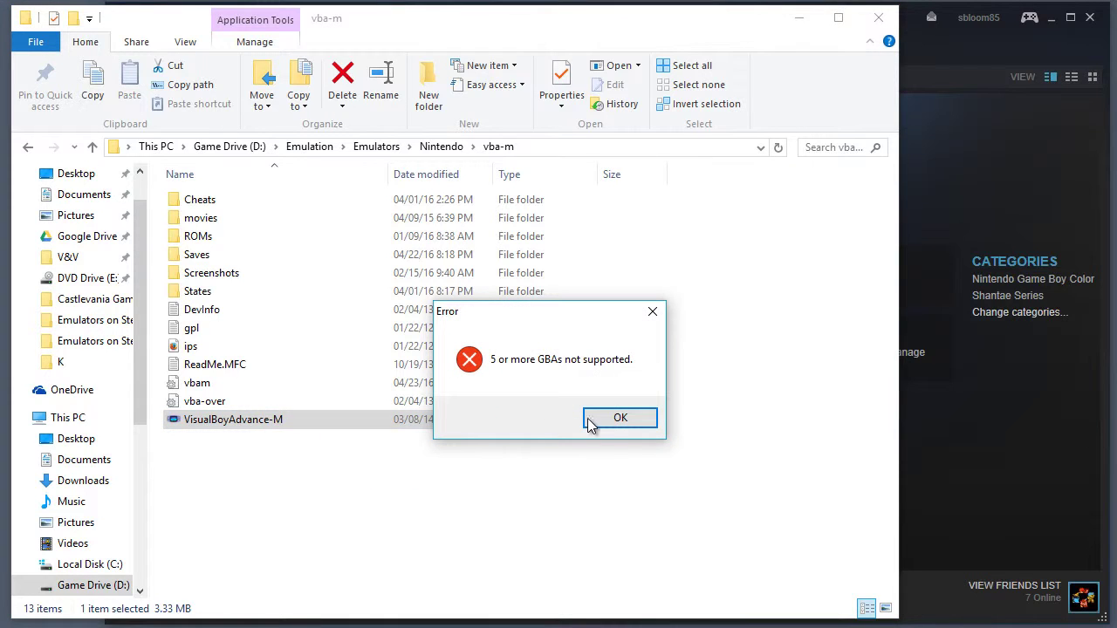
pyautogui.click(619, 417)
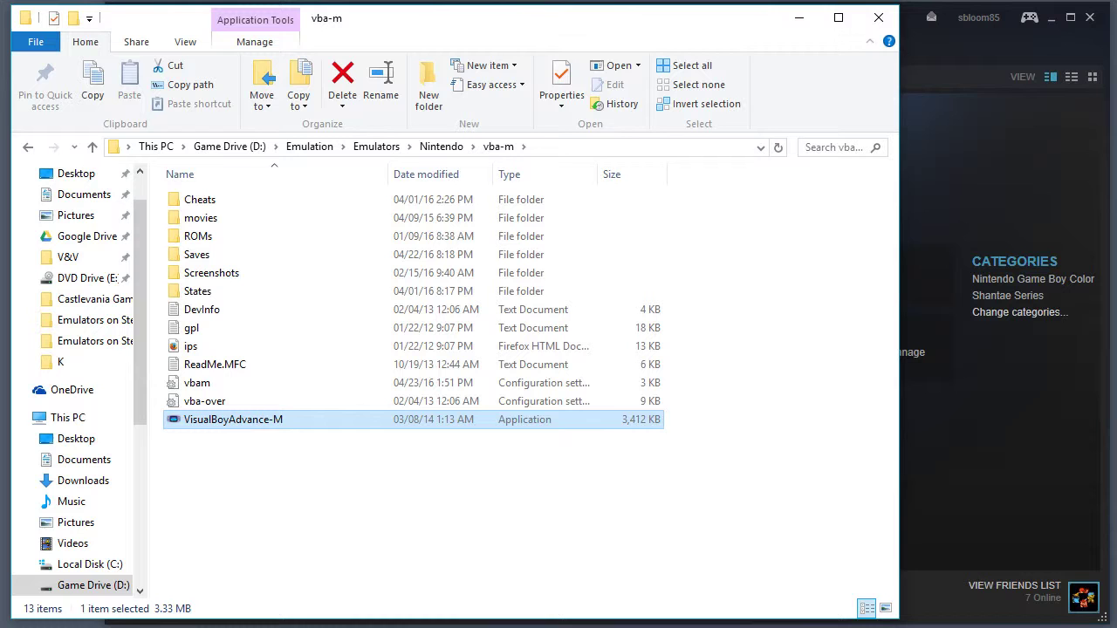
pyautogui.press('Return')
pyautogui.doubleClick(219, 420)
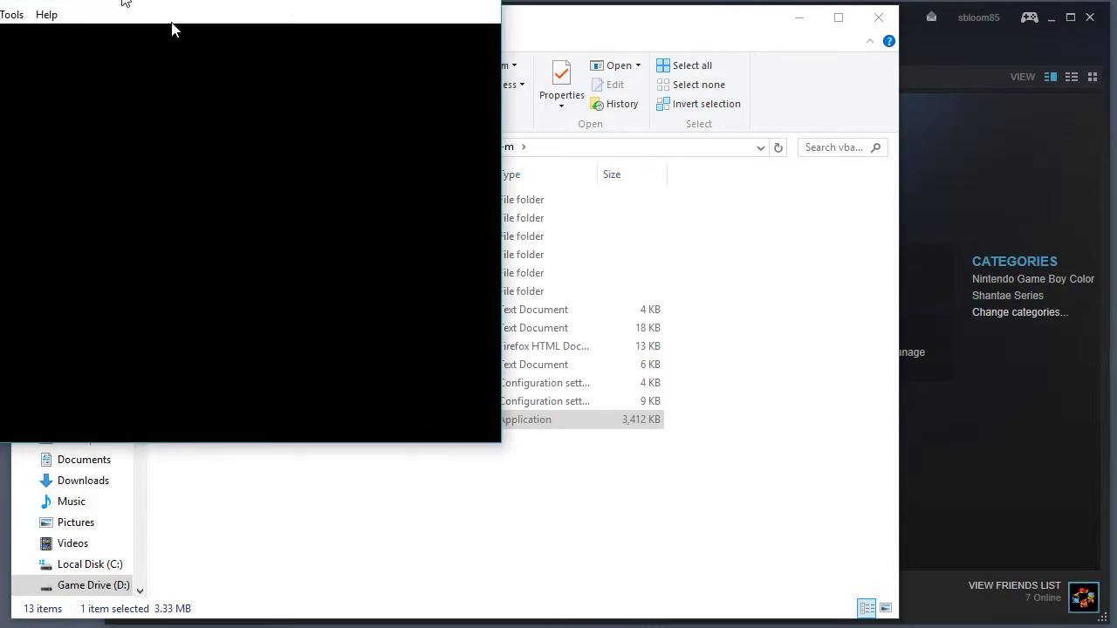
pyautogui.moveTo(287, 82); pyautogui.dragTo(319, 81)
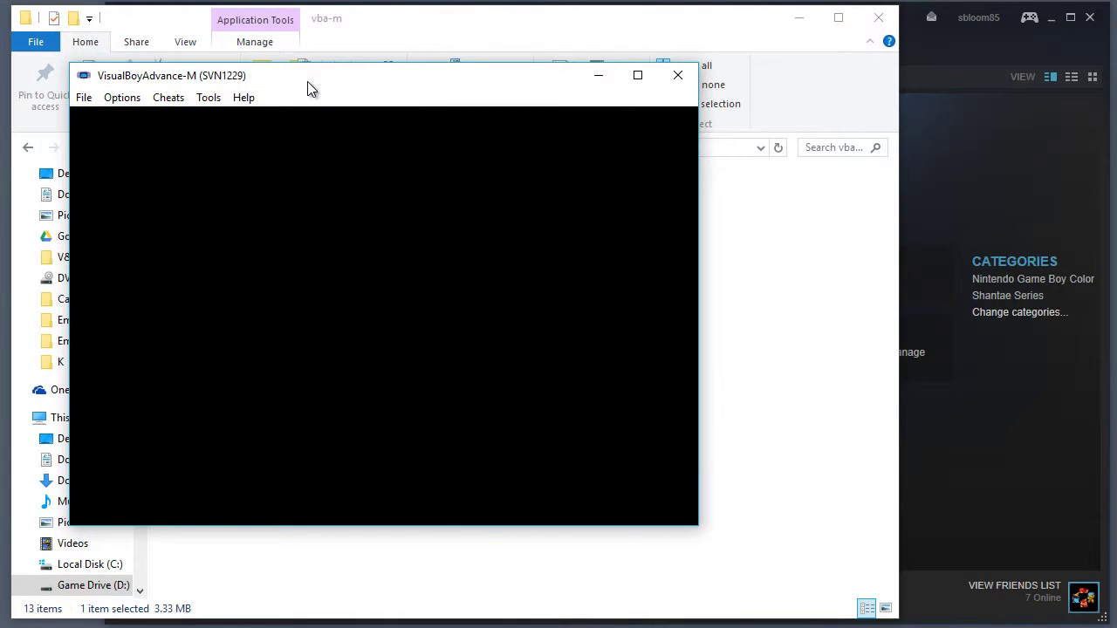
# Configure the emulator's fullscreen mode with the AMD Radeon HD 7800 device, 24bit (X8R8G8B8) color, 1920 x 1080 resolution and 60 Hz refresh rate
pyautogui.click(108, 104)
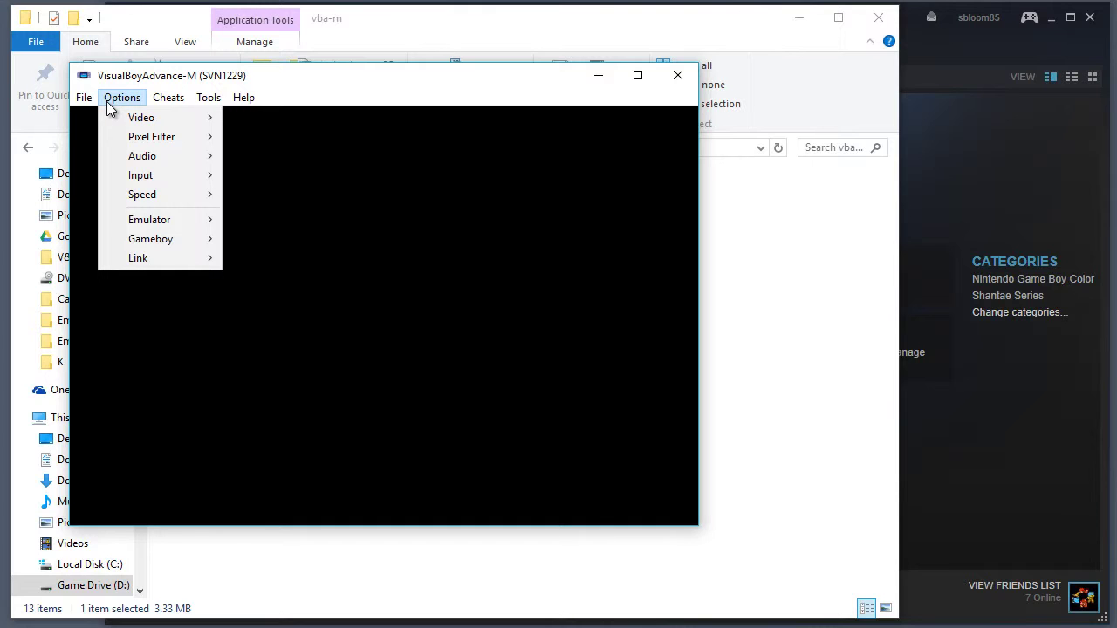
pyautogui.moveTo(117, 116)
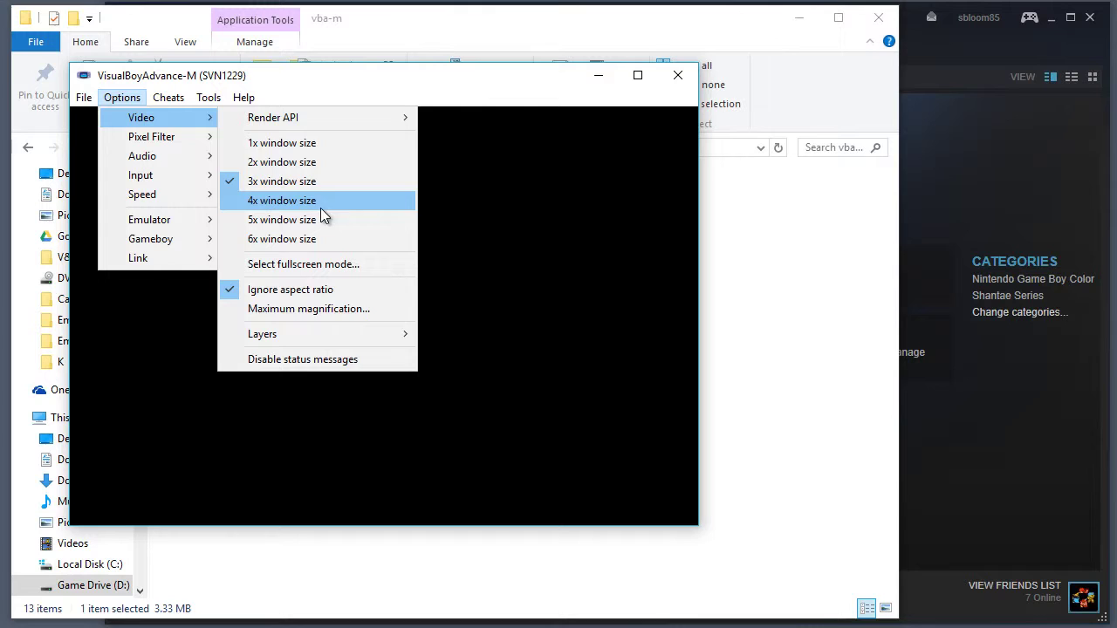
pyautogui.click(326, 267)
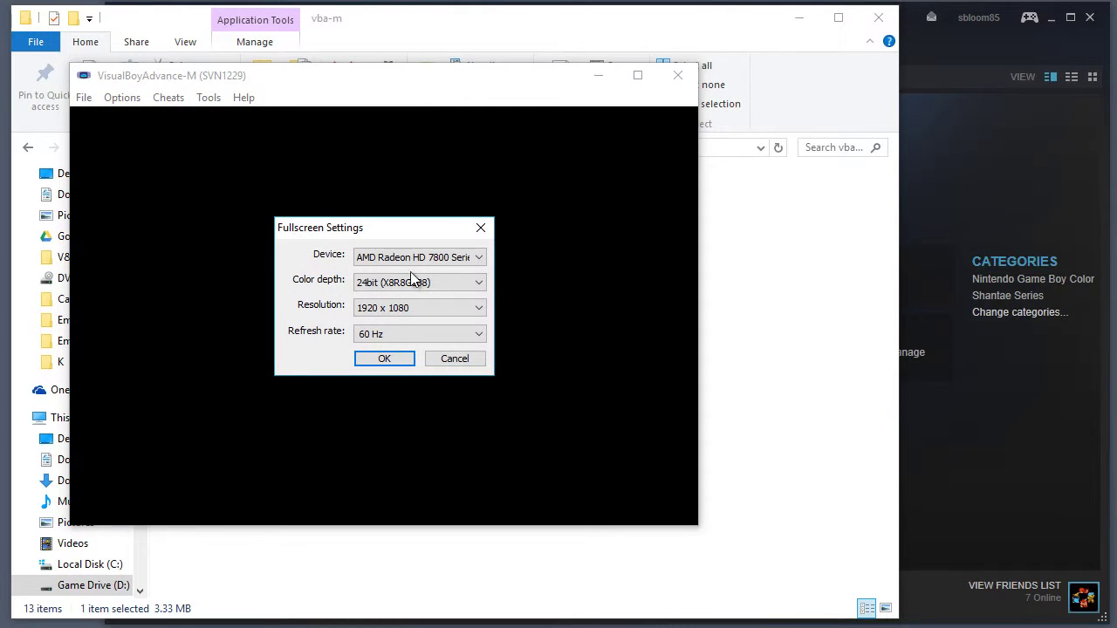
pyautogui.click(452, 259)
pyautogui.click(452, 266)
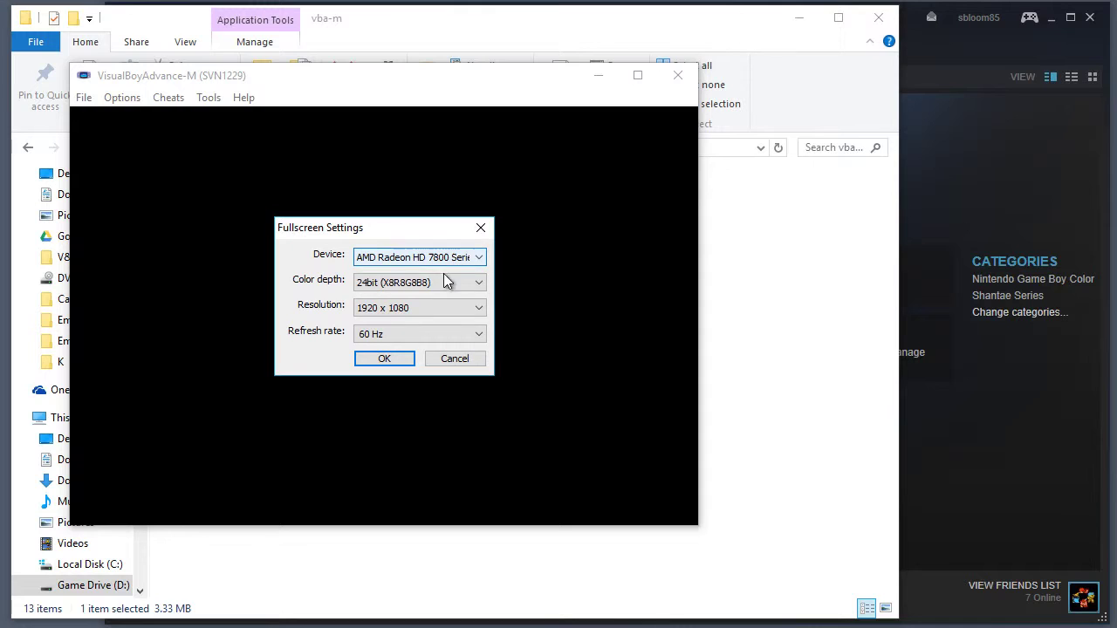
pyautogui.click(443, 279)
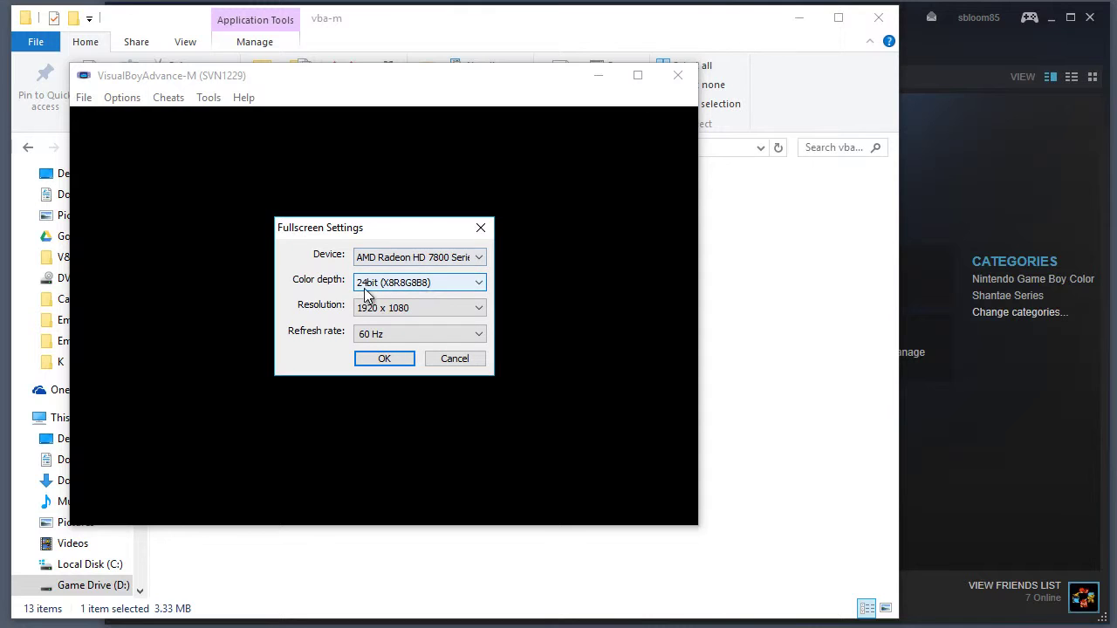
pyautogui.click(411, 283)
pyautogui.click(413, 285)
pyautogui.click(426, 281)
pyautogui.click(433, 281)
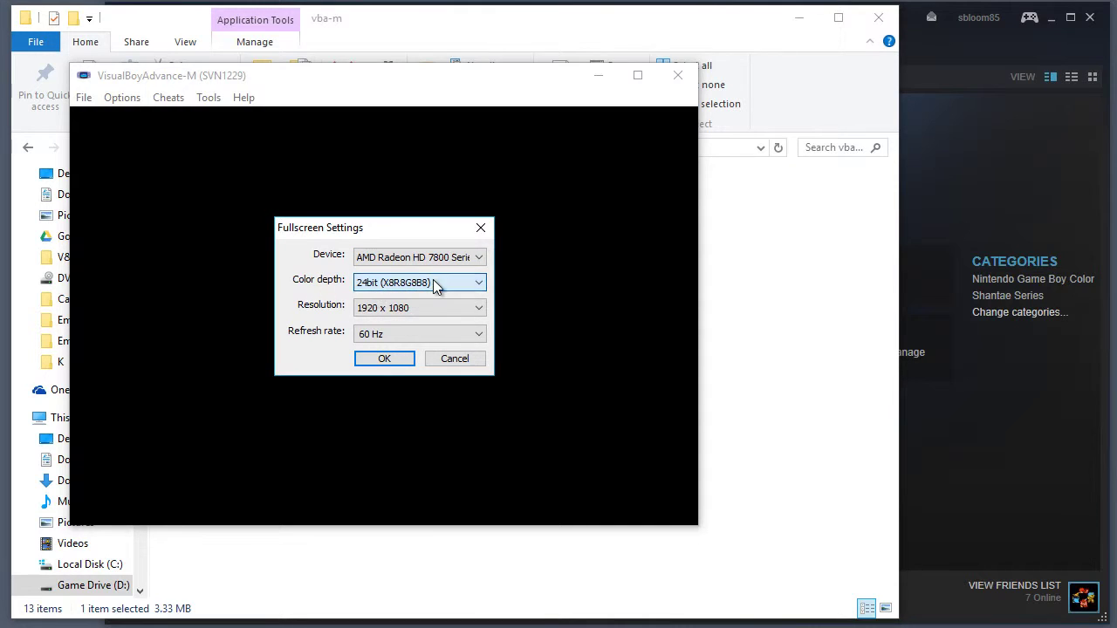
pyautogui.click(439, 306)
pyautogui.click(438, 305)
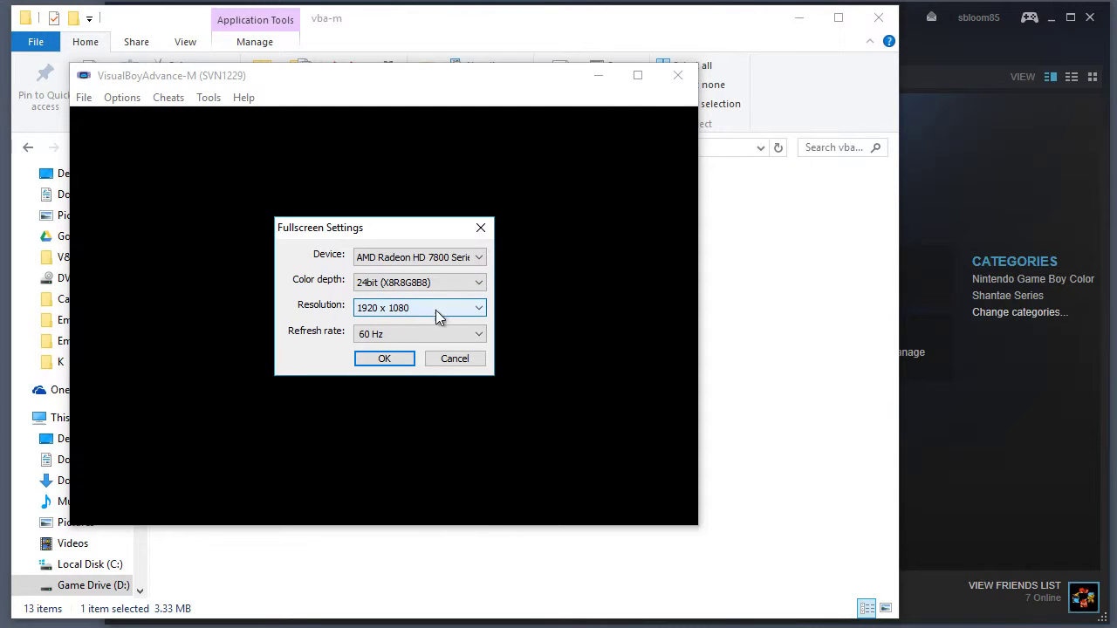
pyautogui.click(398, 330)
pyautogui.click(398, 330)
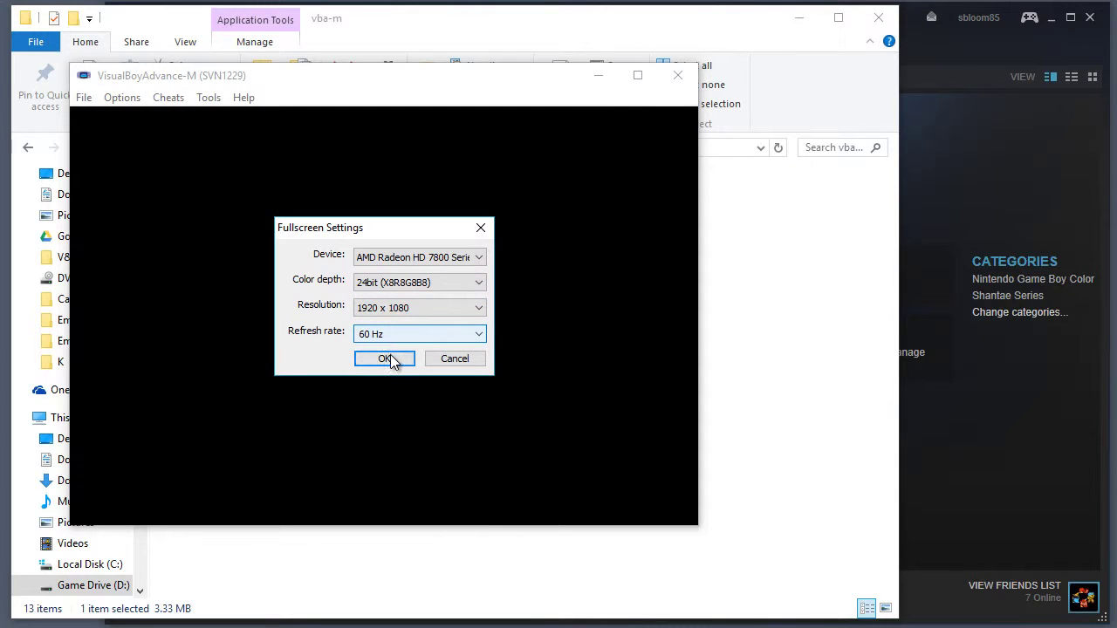
pyautogui.click(386, 358)
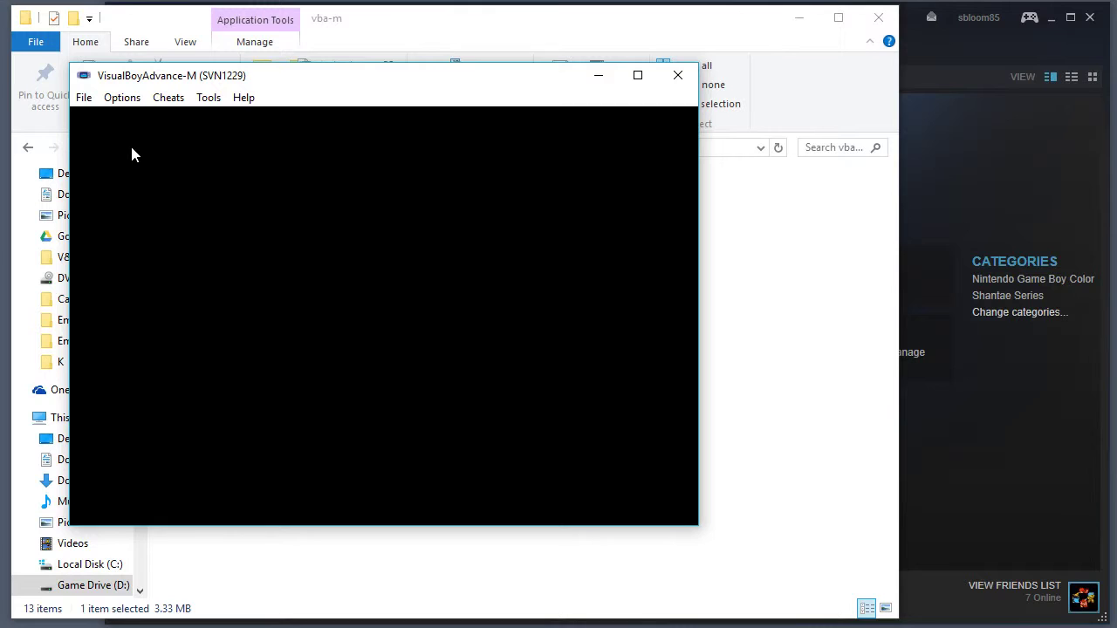
# Close the VisualBoyAdvance-M emulator
pyautogui.click(136, 97)
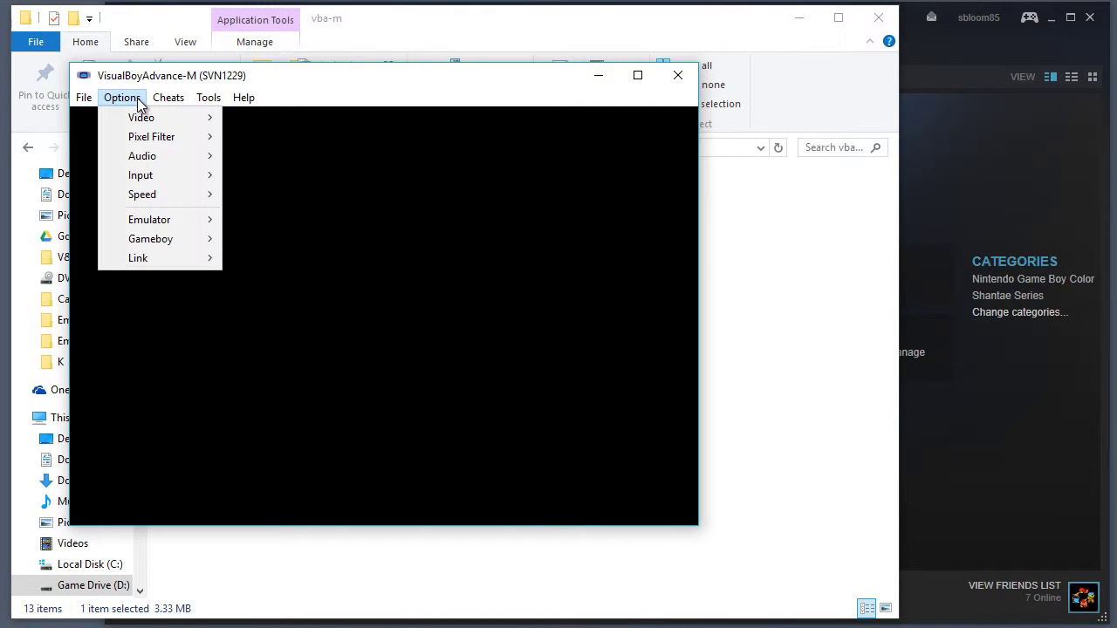
pyautogui.click(137, 99)
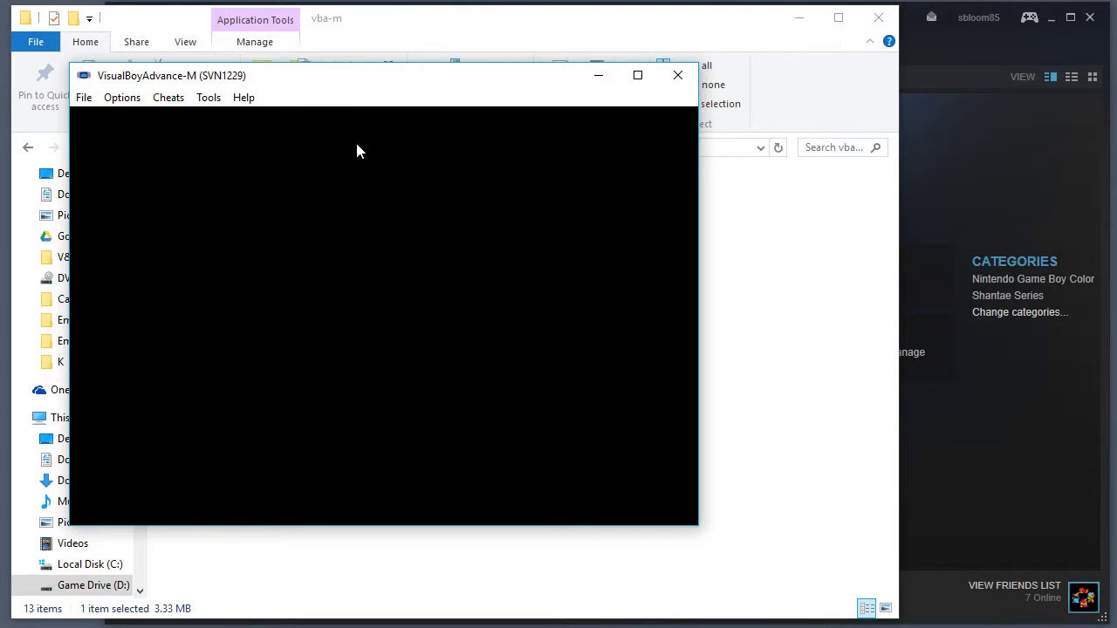
pyautogui.click(677, 76)
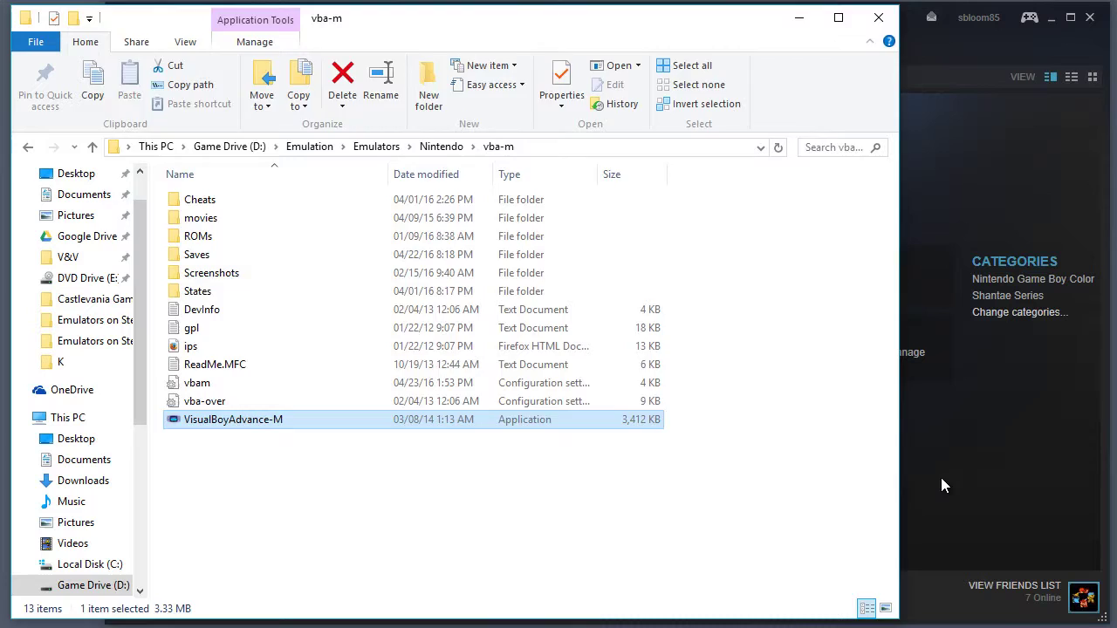
# Switch to Steam and add VisualBoyAdvance-M from the Emulators\Nintendo\vba-m folder to the library as a non-Steam game
pyautogui.click(941, 477)
pyautogui.click(185, 585)
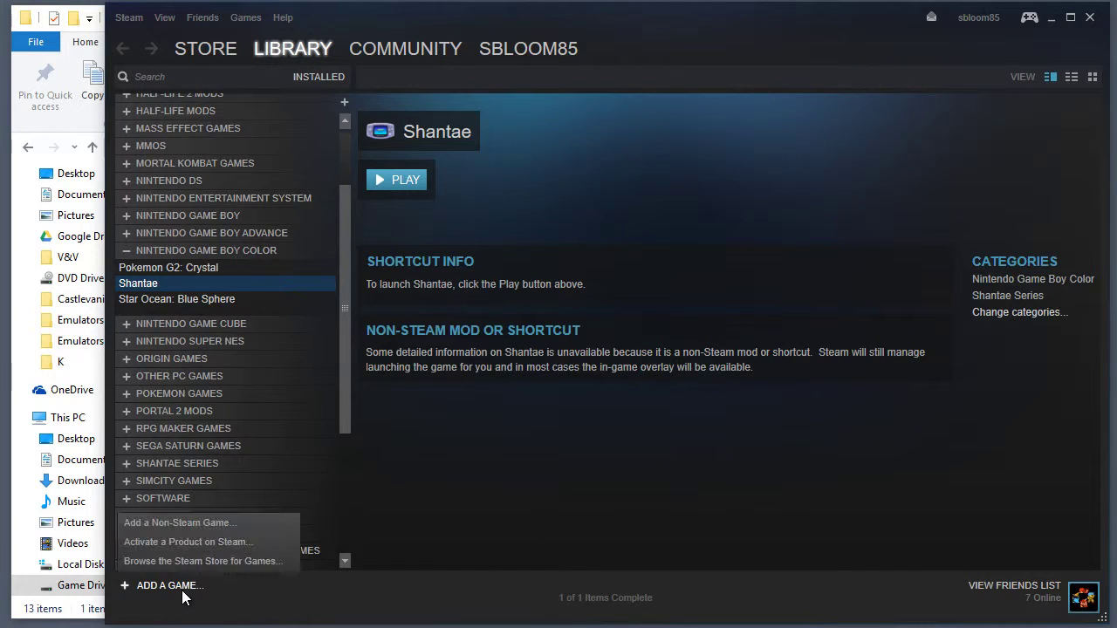
pyautogui.click(196, 529)
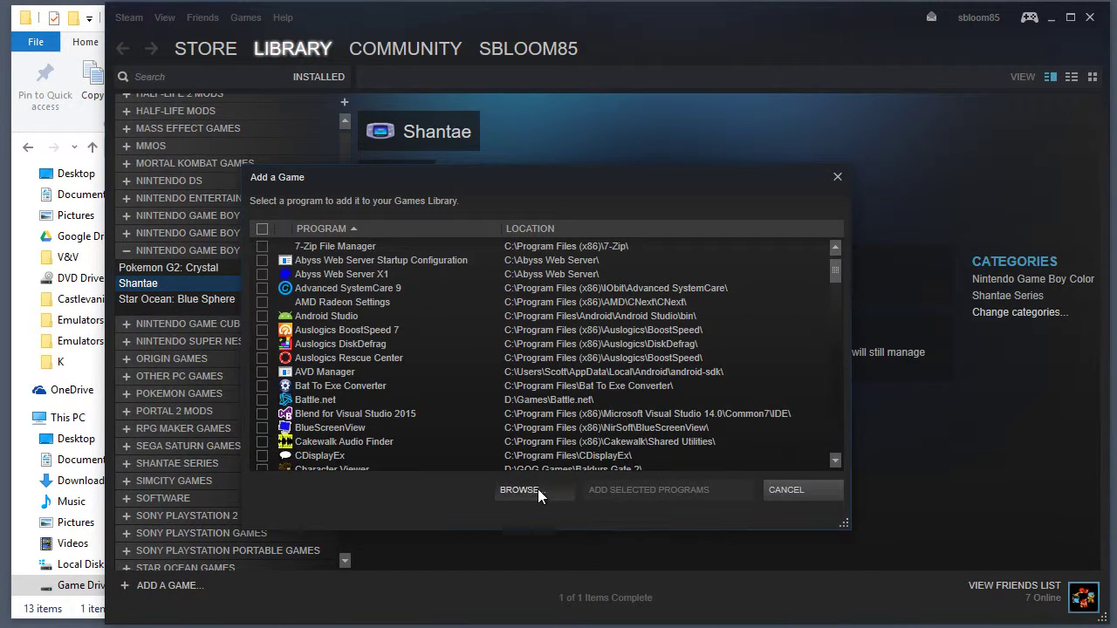
pyautogui.click(531, 488)
pyautogui.click(488, 111)
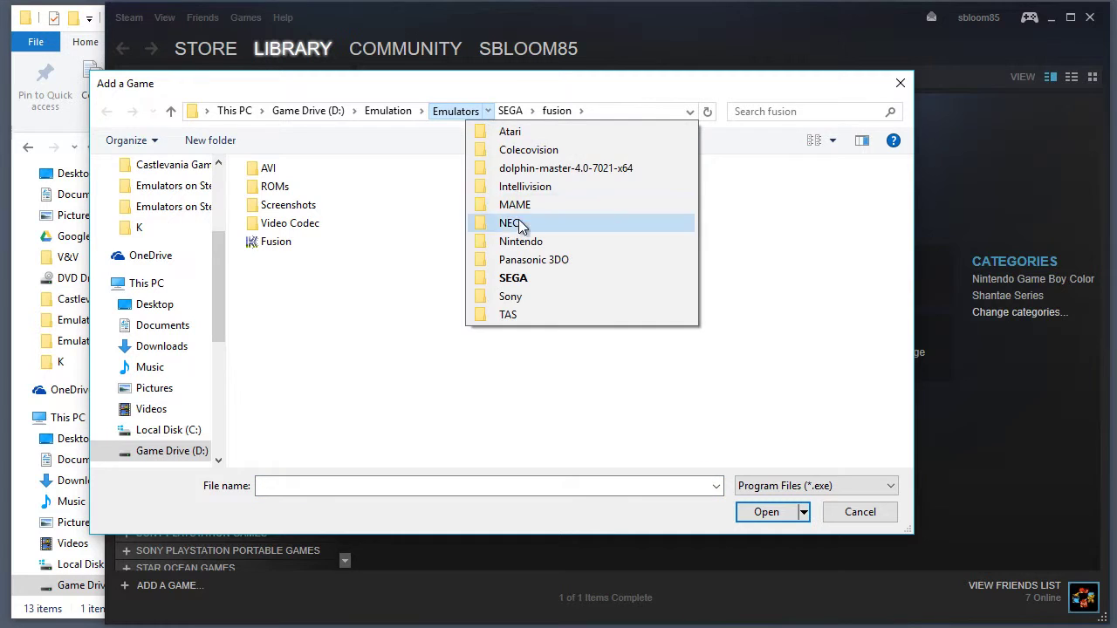
pyautogui.click(537, 242)
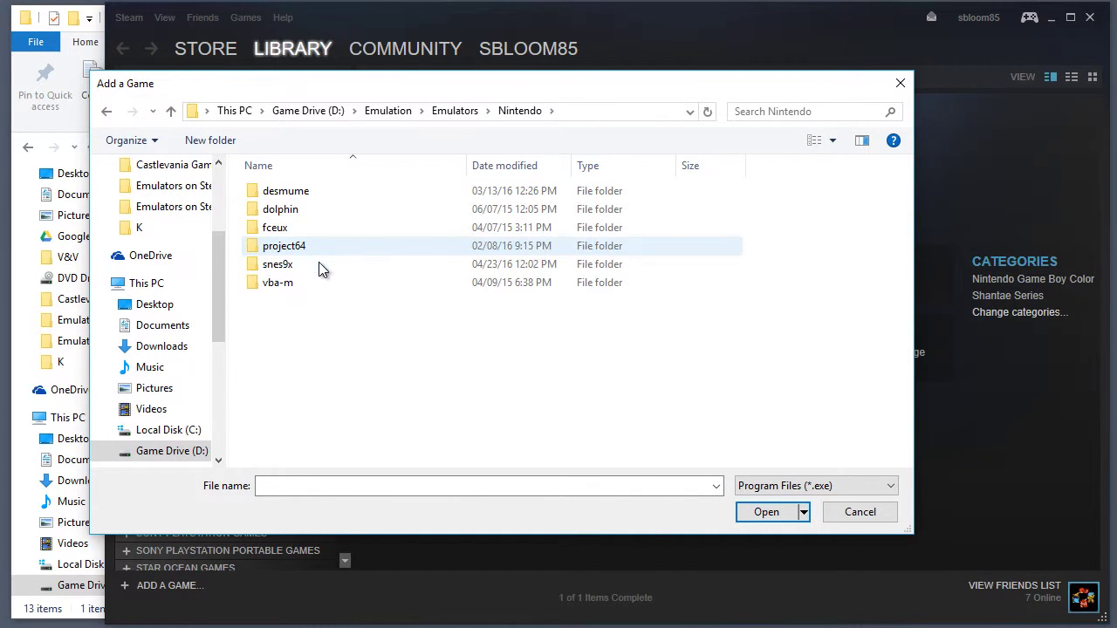
pyautogui.doubleClick(300, 284)
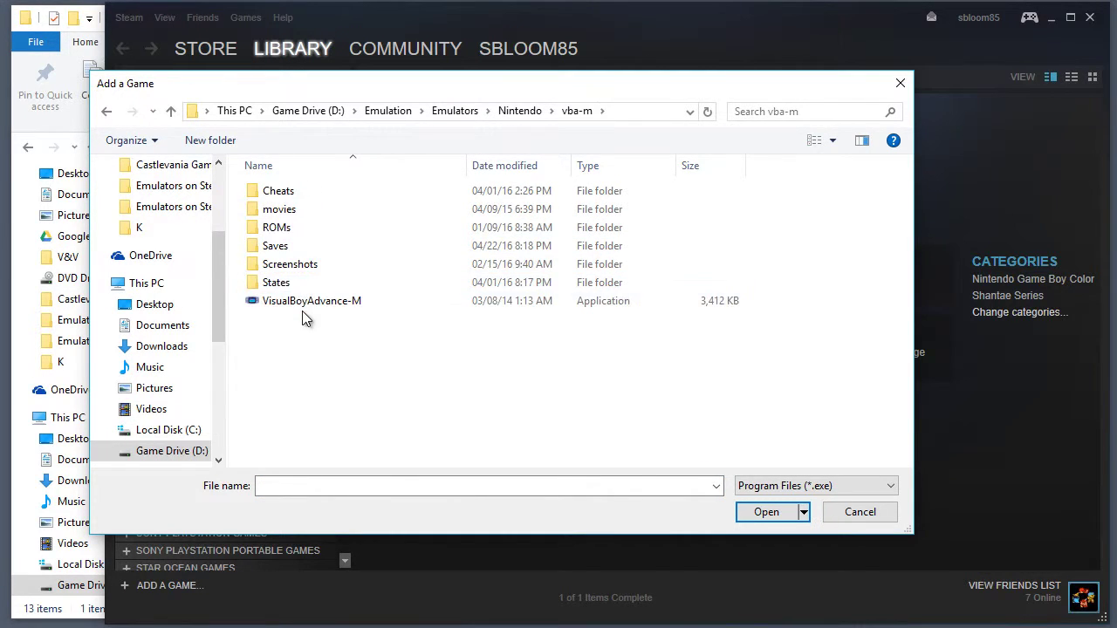
pyautogui.click(307, 300)
pyautogui.doubleClick(307, 301)
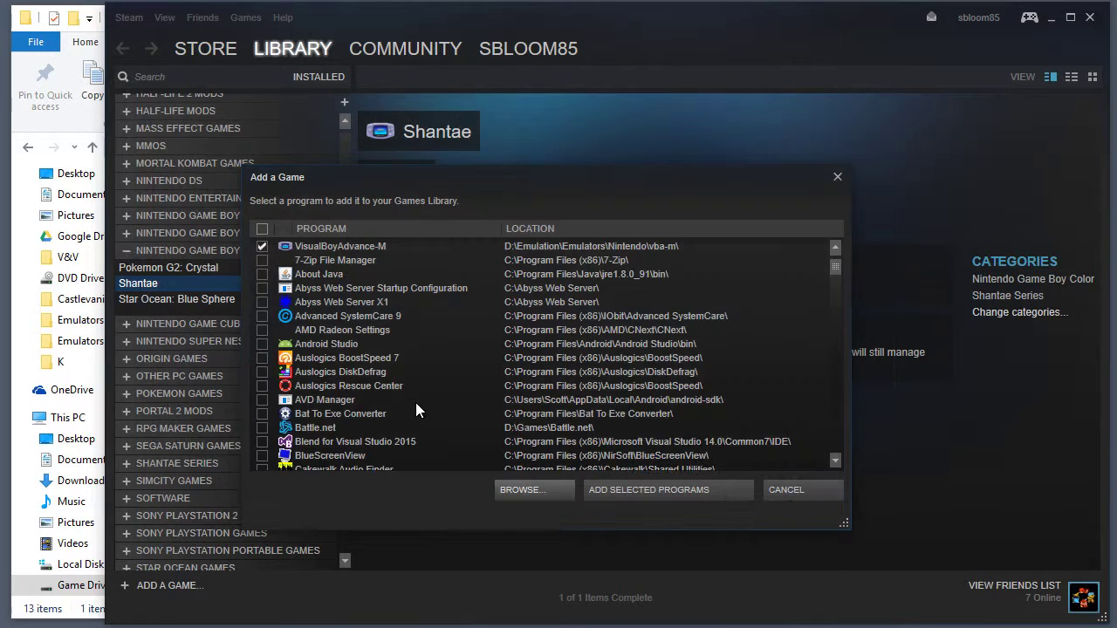
pyautogui.click(651, 490)
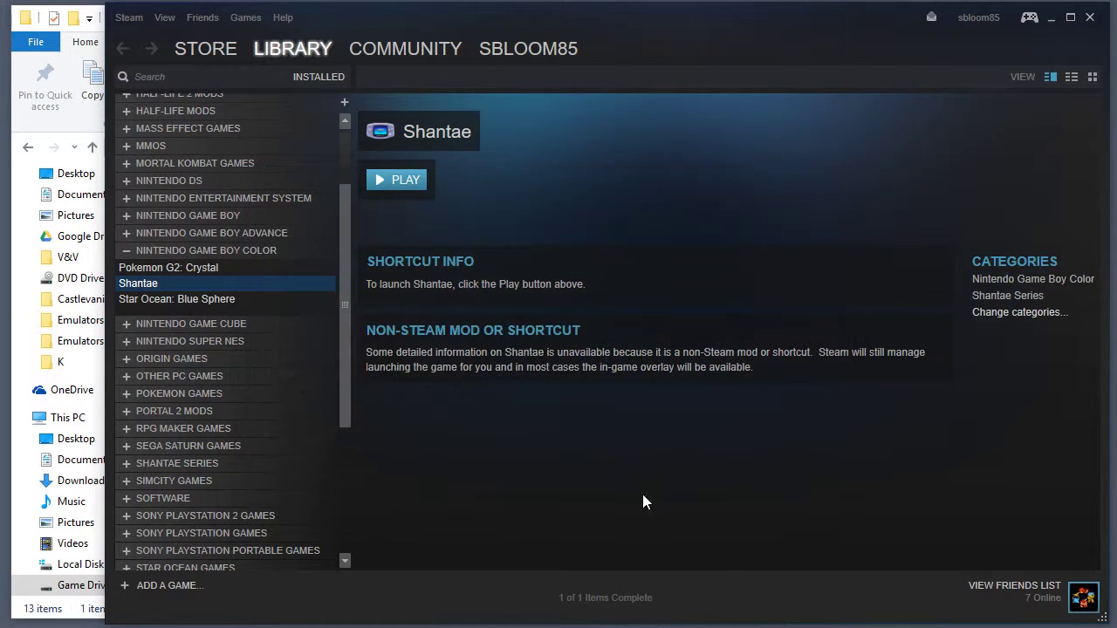
# Look through the Nintendo Game Boy Color, Game Boy Advance and Game Boy categories in the library and collapse each one
pyautogui.click(126, 251)
pyautogui.click(131, 248)
pyautogui.click(130, 251)
pyautogui.click(127, 234)
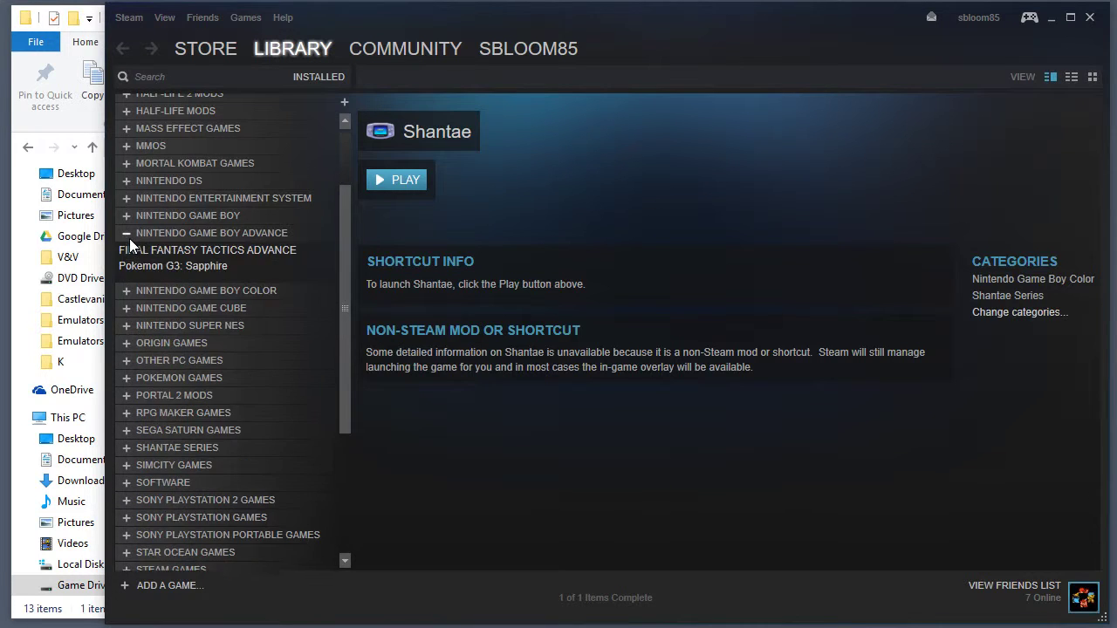
pyautogui.click(126, 234)
pyautogui.click(125, 216)
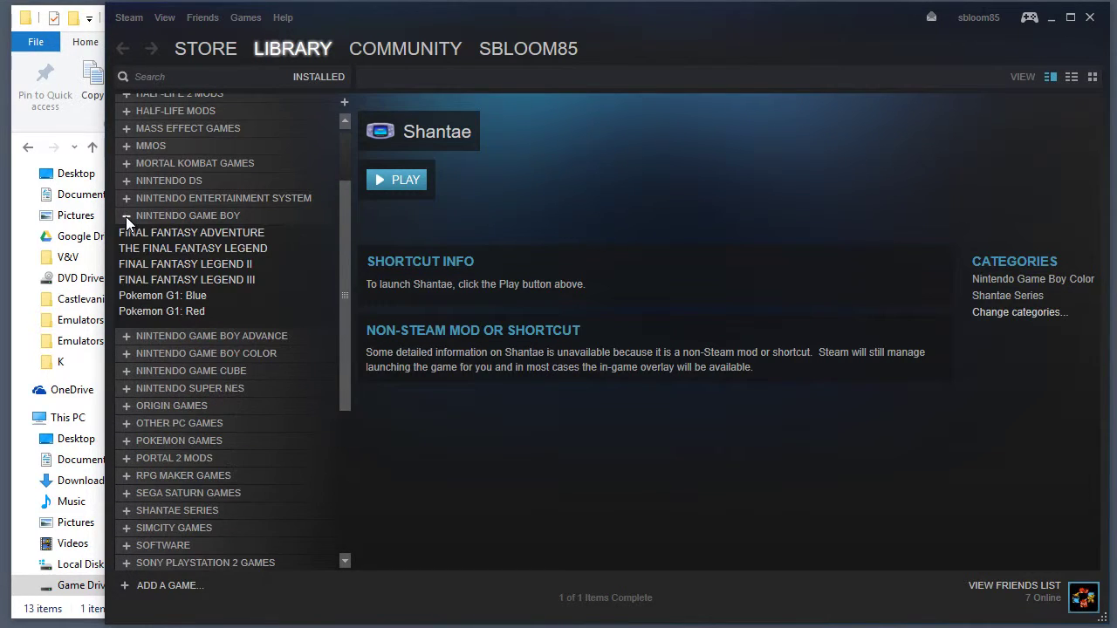
pyautogui.click(126, 215)
# Find the VisualBoyAdvance-M shortcut in the Games category and open its properties
pyautogui.scroll(-5, 175, 392)
pyautogui.click(152, 409)
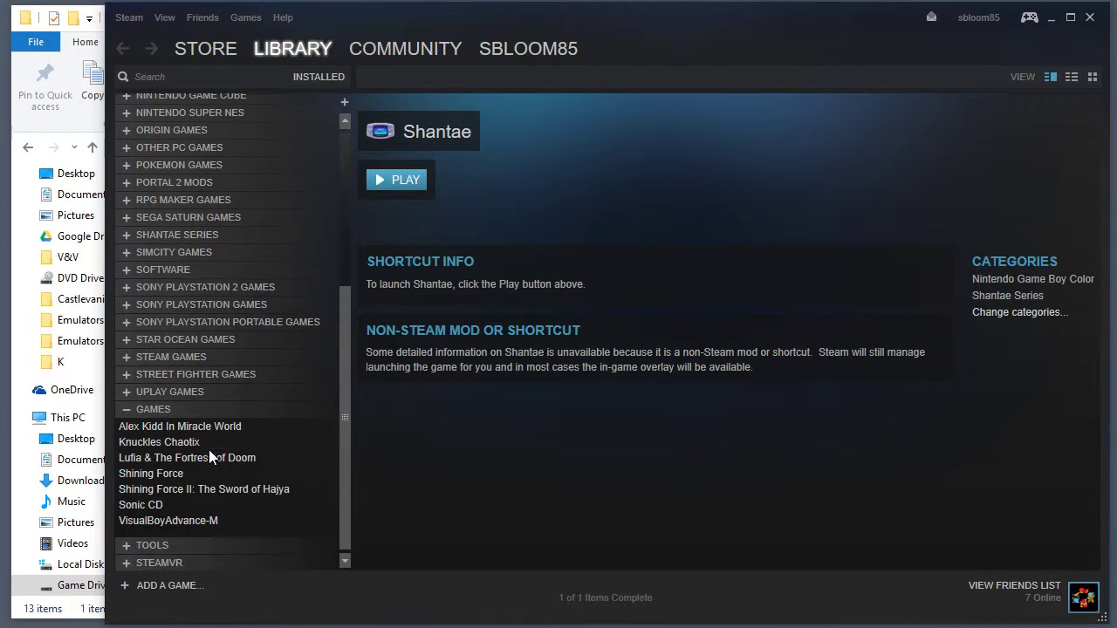
pyautogui.click(193, 521)
pyautogui.rightClick(192, 520)
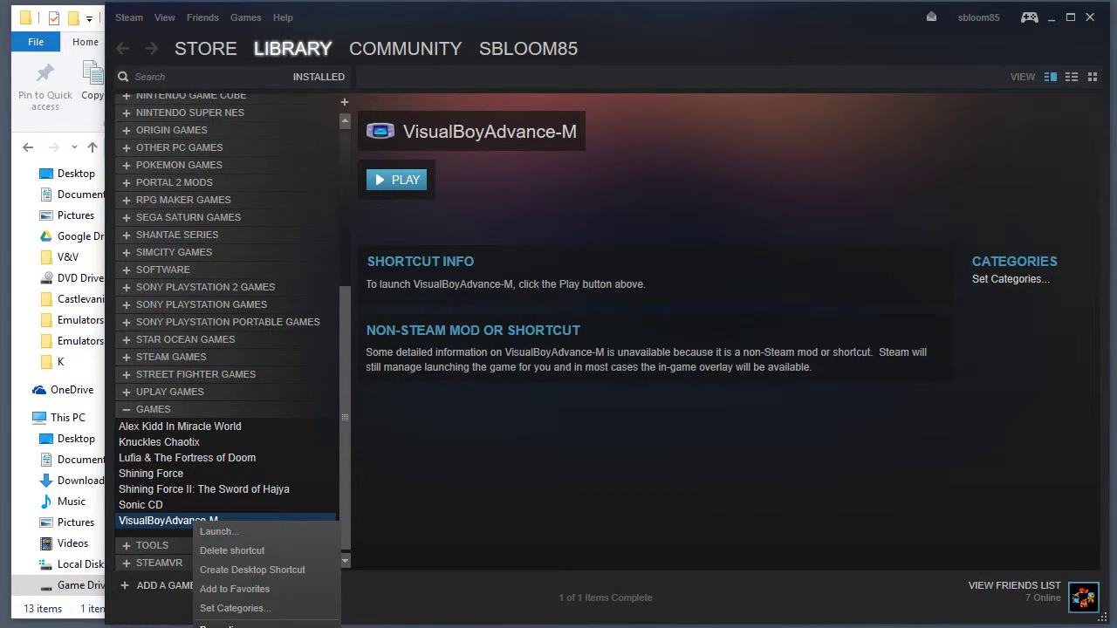
pyautogui.click(218, 624)
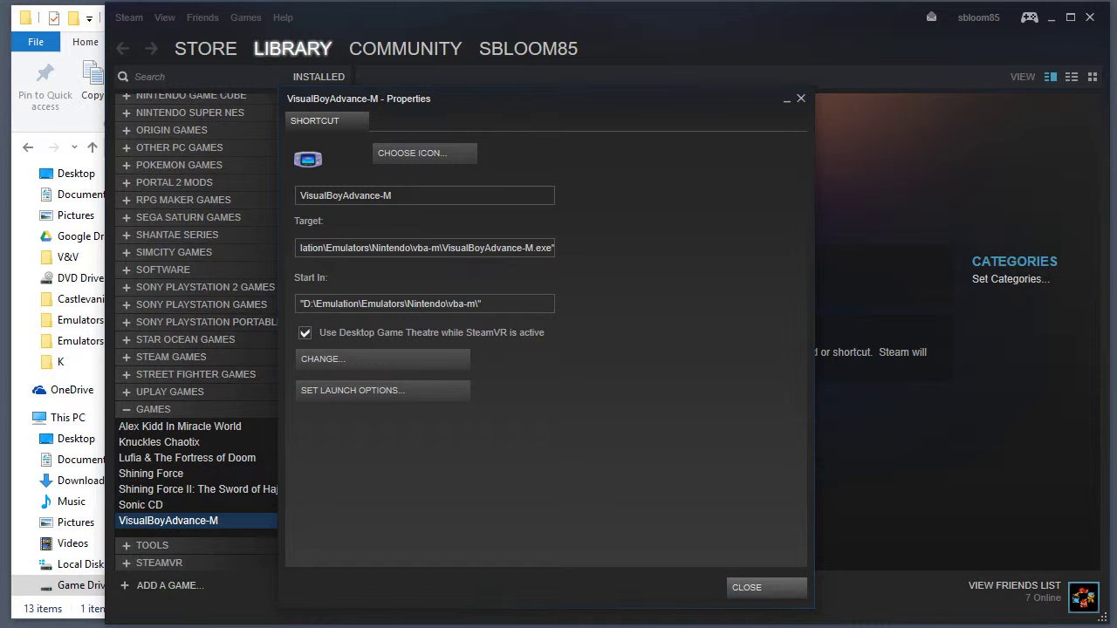
# Switch to Notepad and examine the first prepared launch line, which joins the emulator path and the Super Mario Advance ROM path
pyautogui.hotkey('alt', 'Tab')
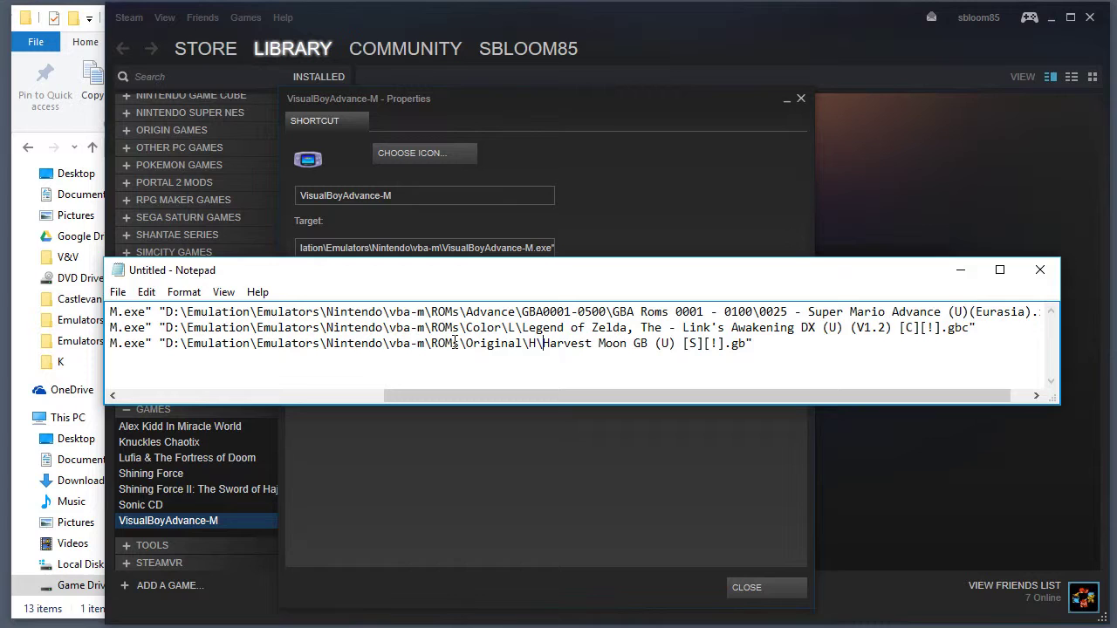
pyautogui.hotkey('ctrl', 'Home')
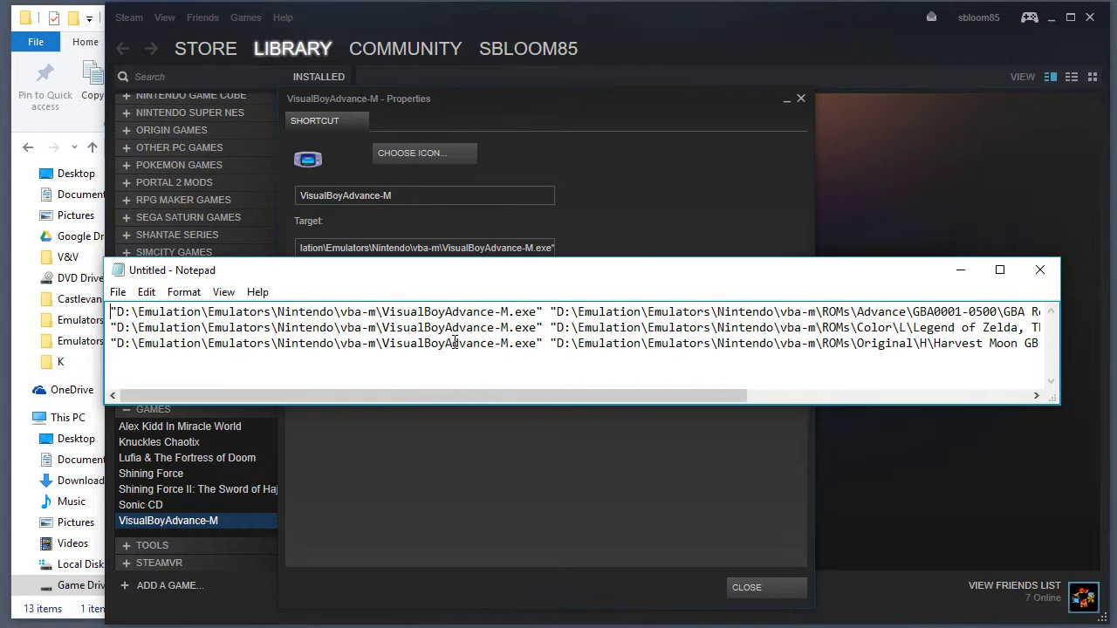
pyautogui.hotkey('shift', 'End')
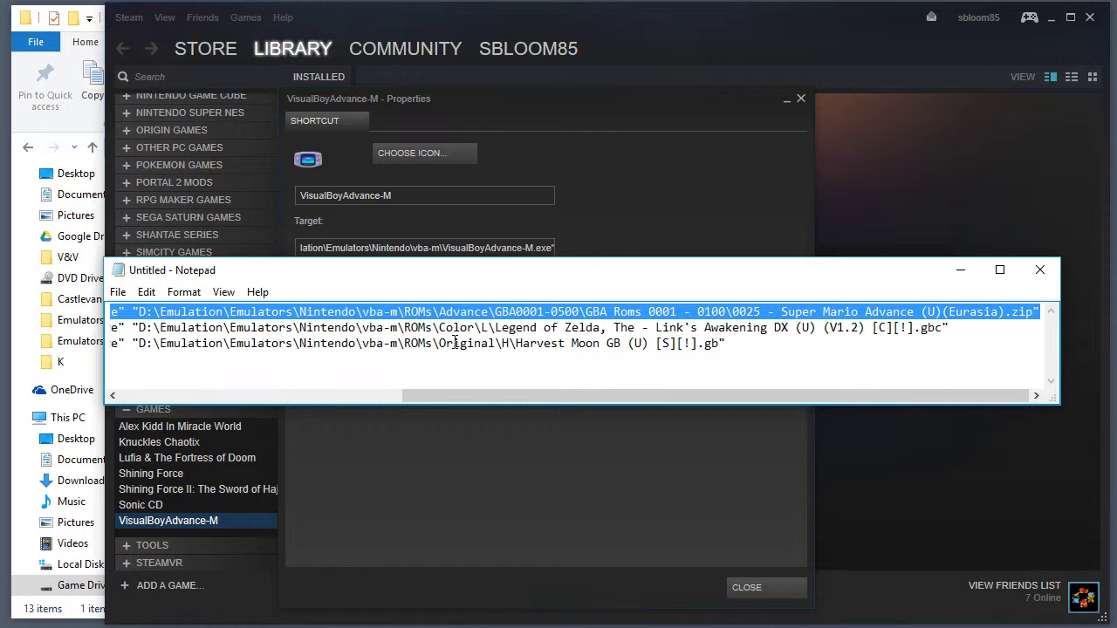
pyautogui.press('Home')
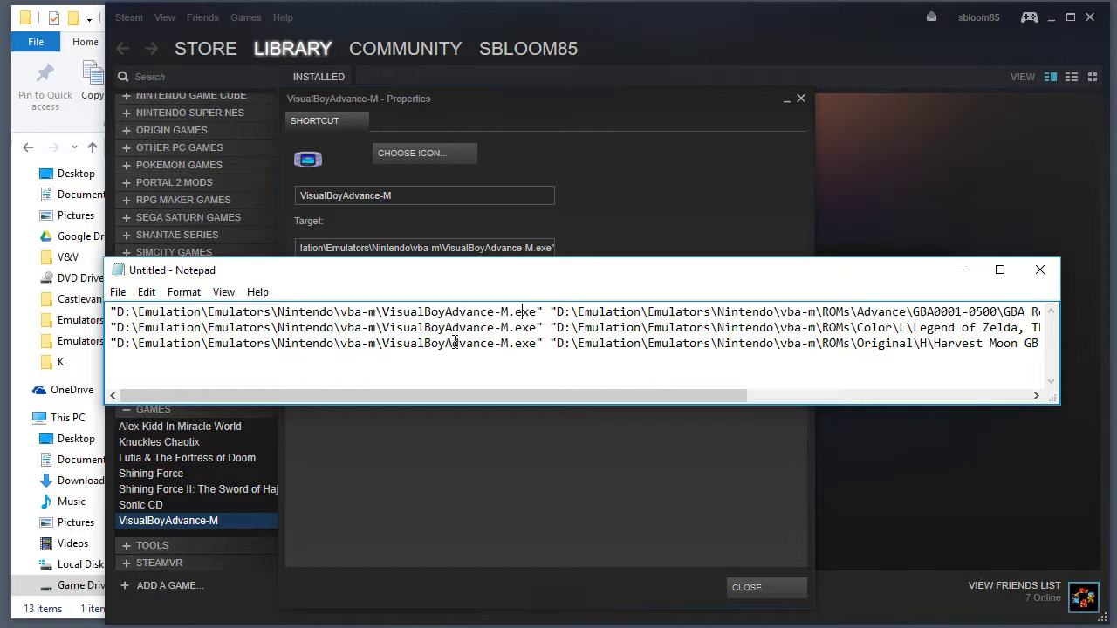
pyautogui.press('End')
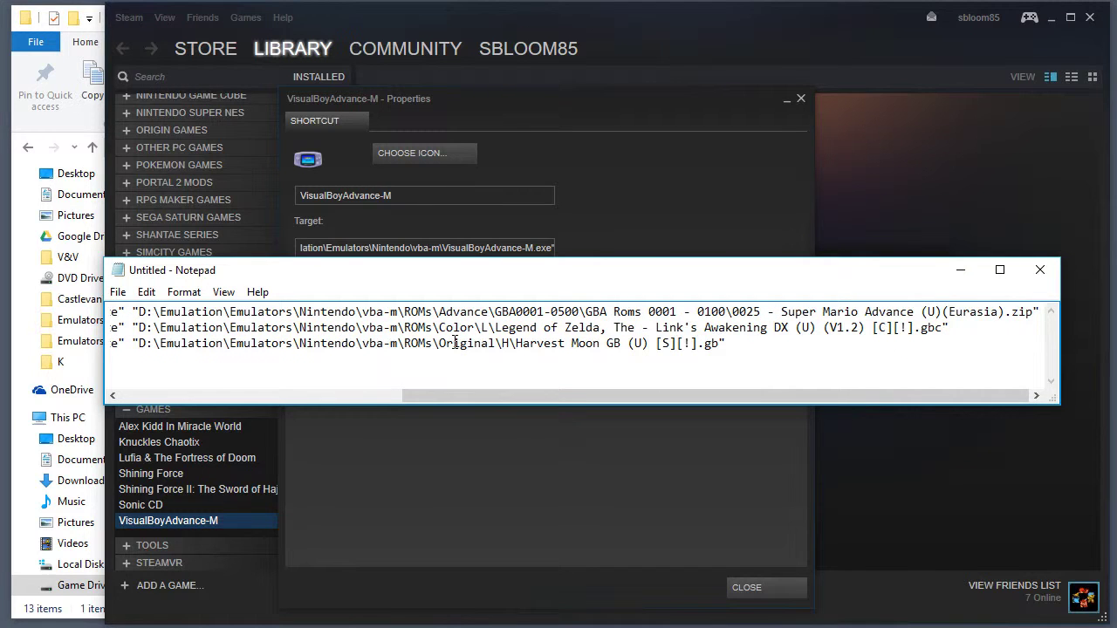
# Copy the whole Super Mario Advance launch line from Notepad and make it the VisualBoyAdvance-M shortcut's target in Steam
pyautogui.hotkey('shift', 'Home')
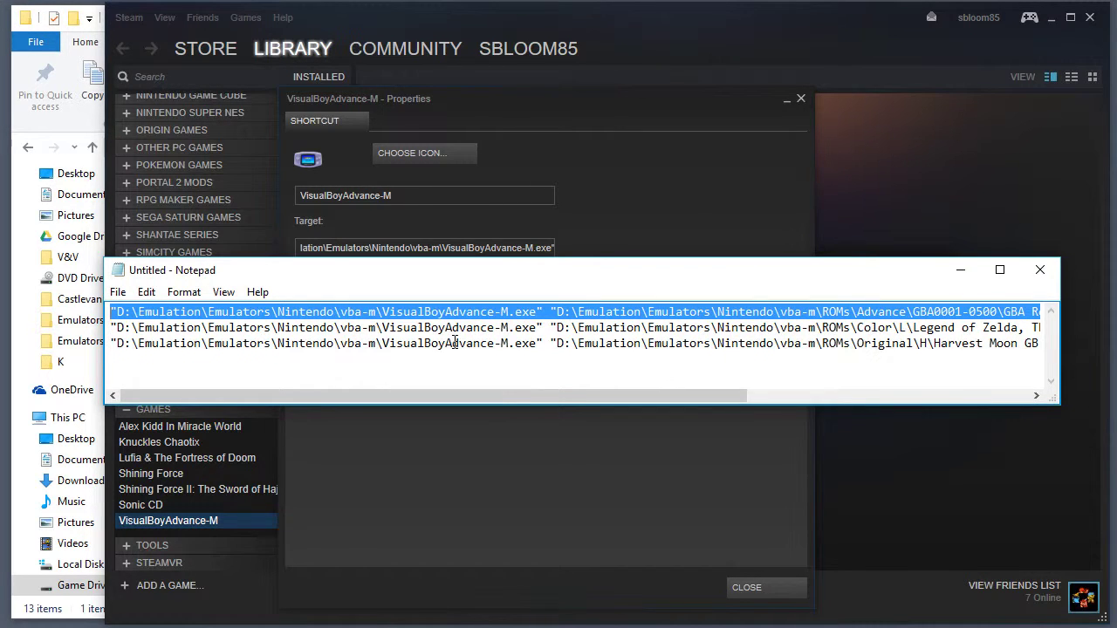
pyautogui.click(632, 214)
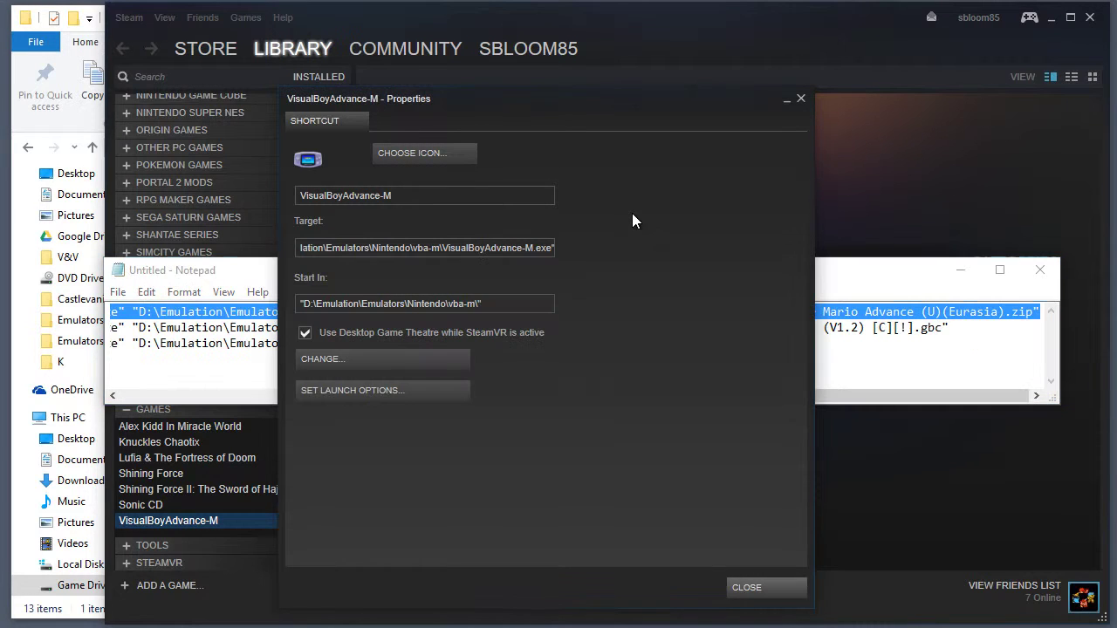
pyautogui.click(474, 238)
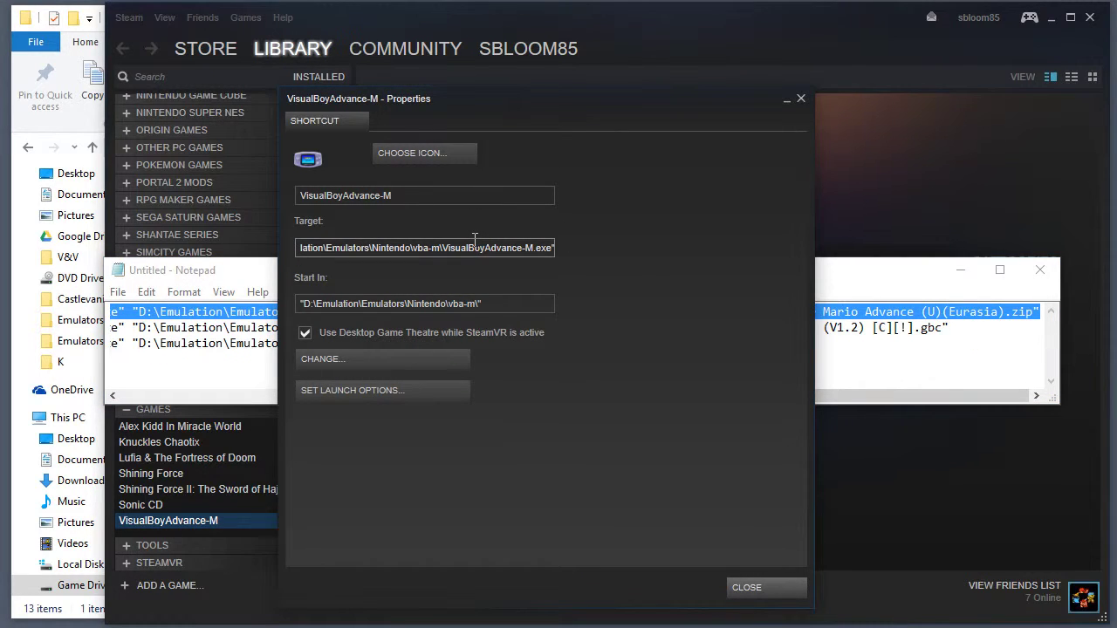
pyautogui.hotkey('ctrl', 'a')
pyautogui.hotkey('ctrl', 'v')
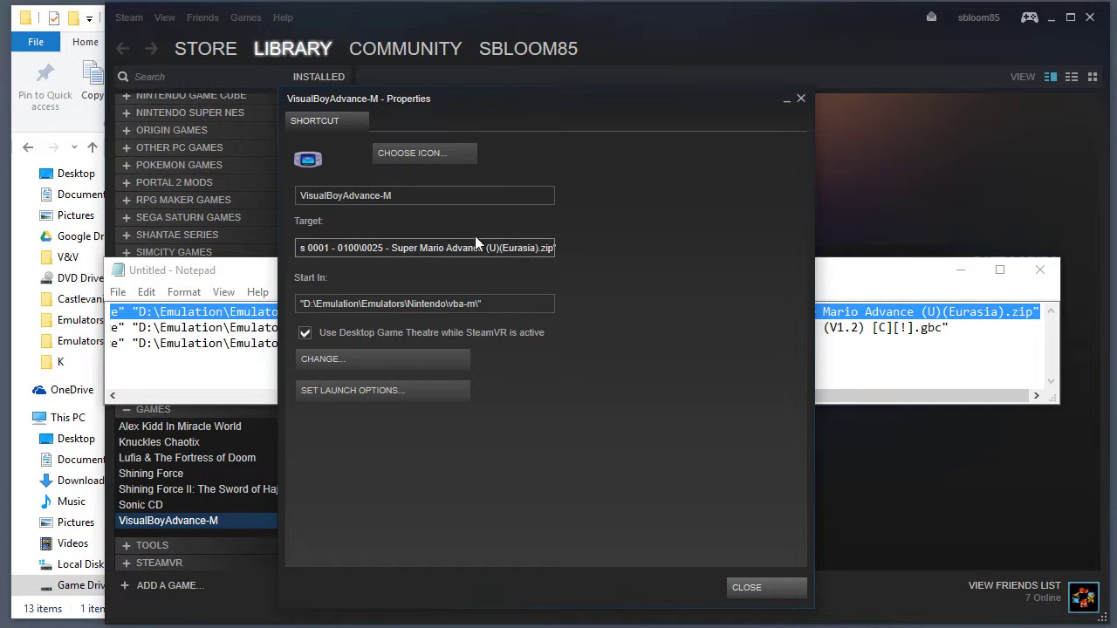
# Rename the shortcut to Super Mario Advance and close its properties
pyautogui.click(472, 201)
pyautogui.hotkey('ctrl', 'a')
pyautogui.write('S')
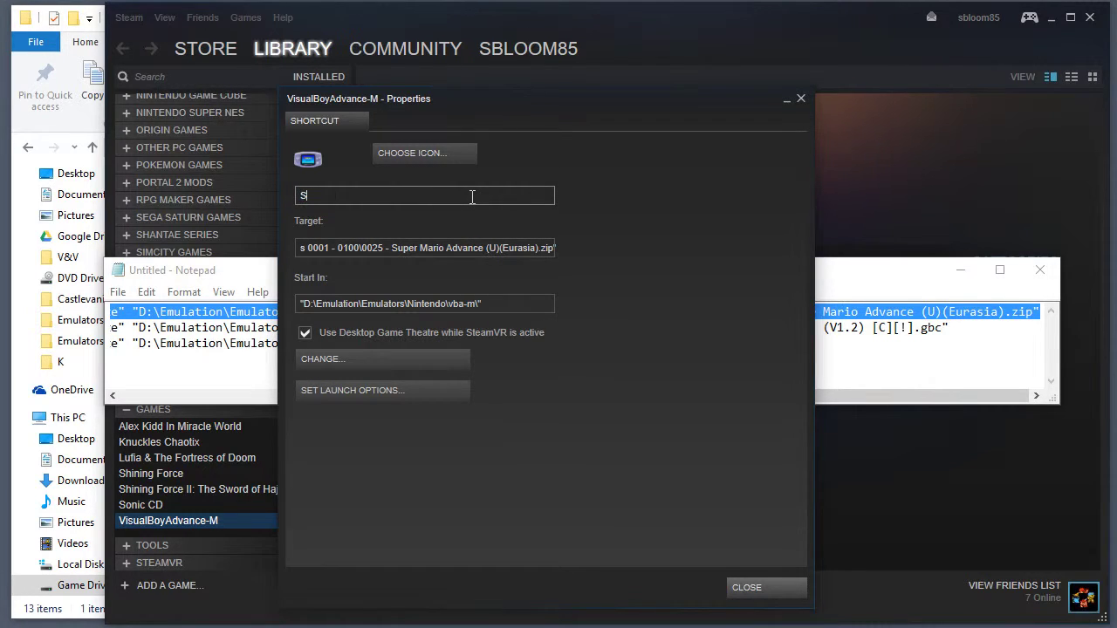
pyautogui.write('uper Mario Advance')
pyautogui.click(776, 591)
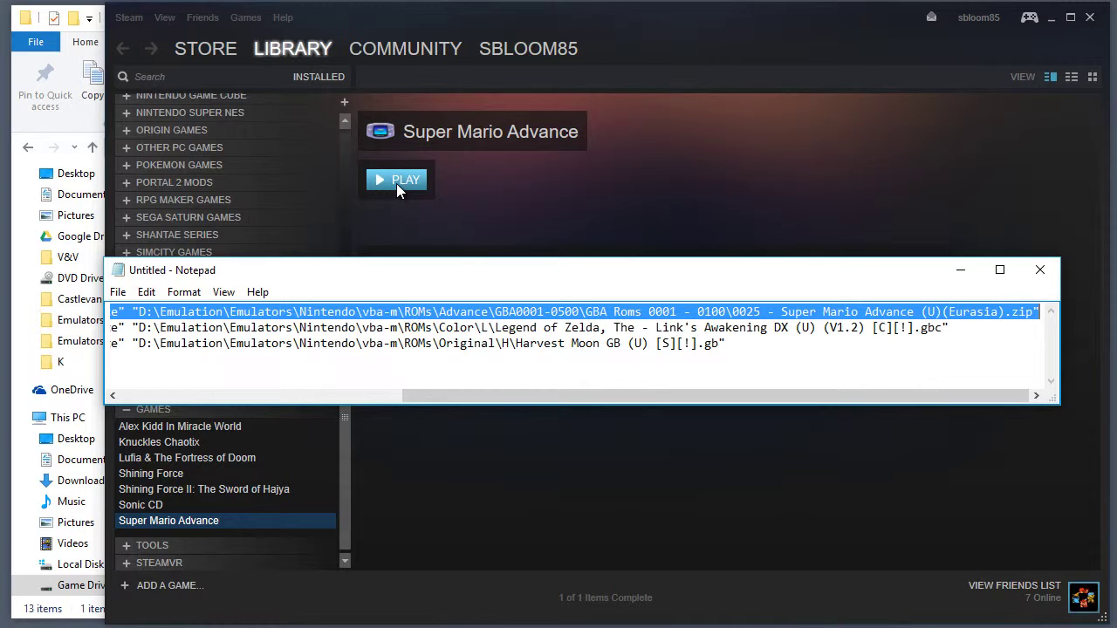
# Launch Super Mario Advance from the library and check the emulator's audio core settings
pyautogui.click(397, 179)
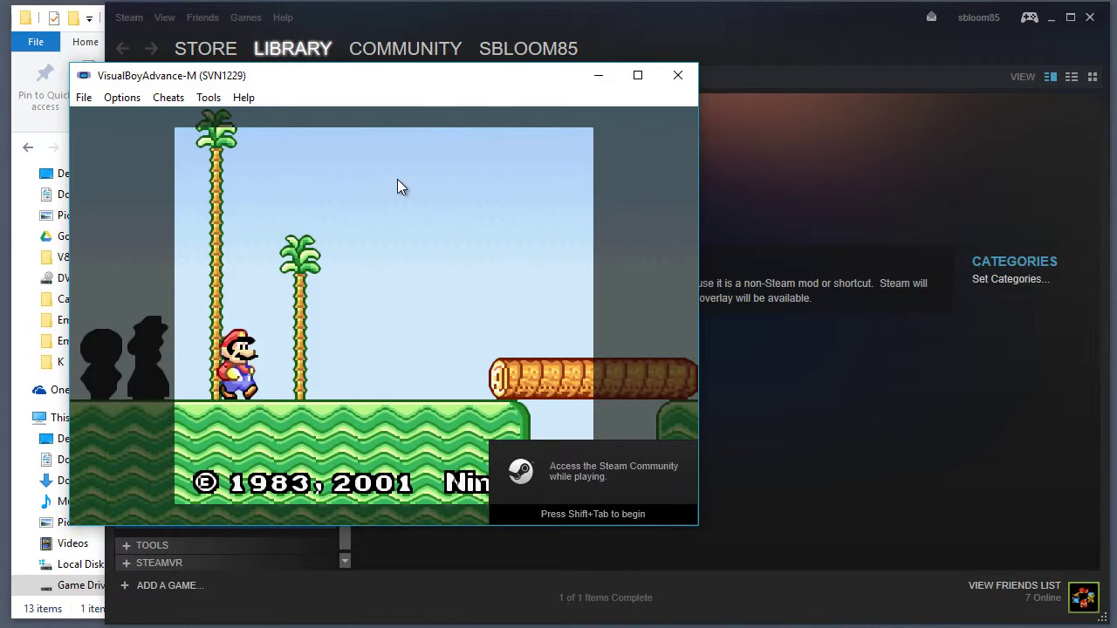
pyautogui.click(181, 98)
pyautogui.moveTo(209, 98)
pyautogui.moveTo(123, 97)
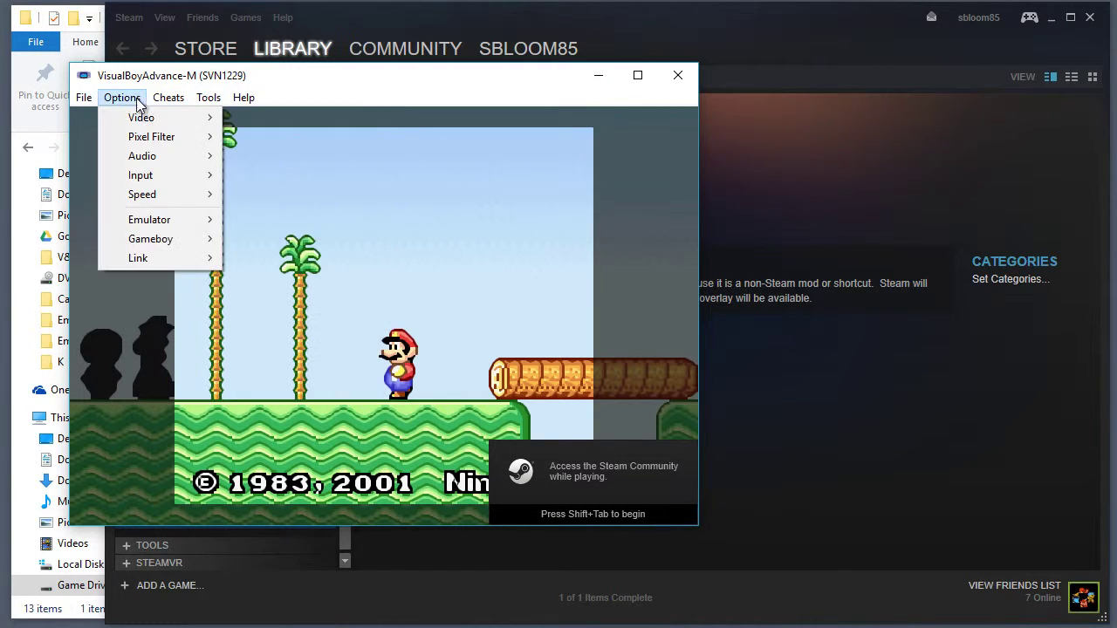
pyautogui.moveTo(187, 157)
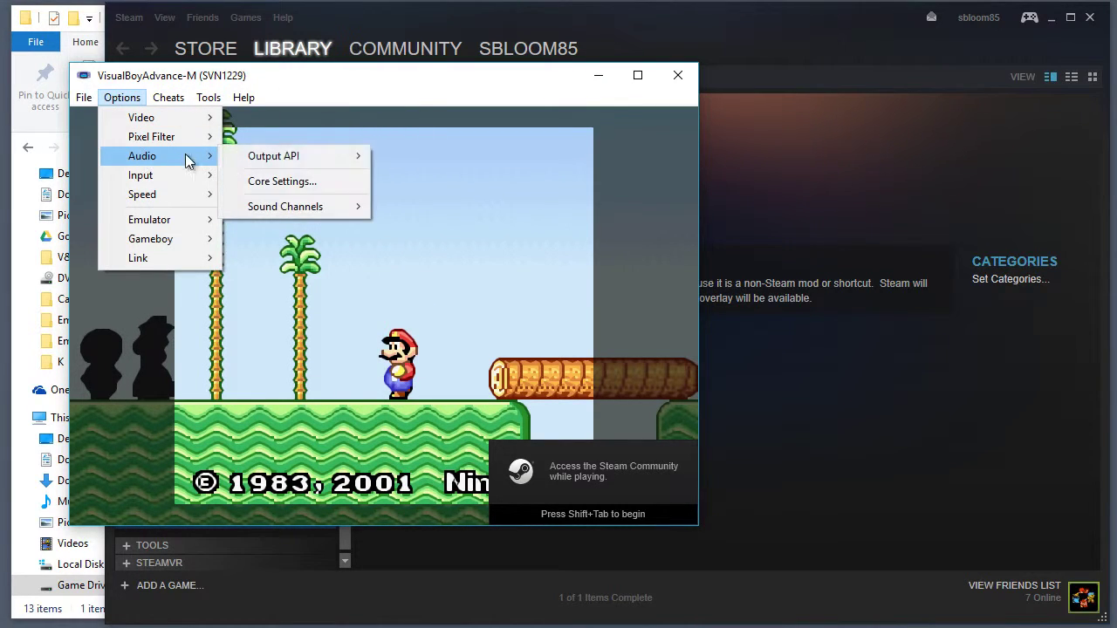
pyautogui.click(274, 183)
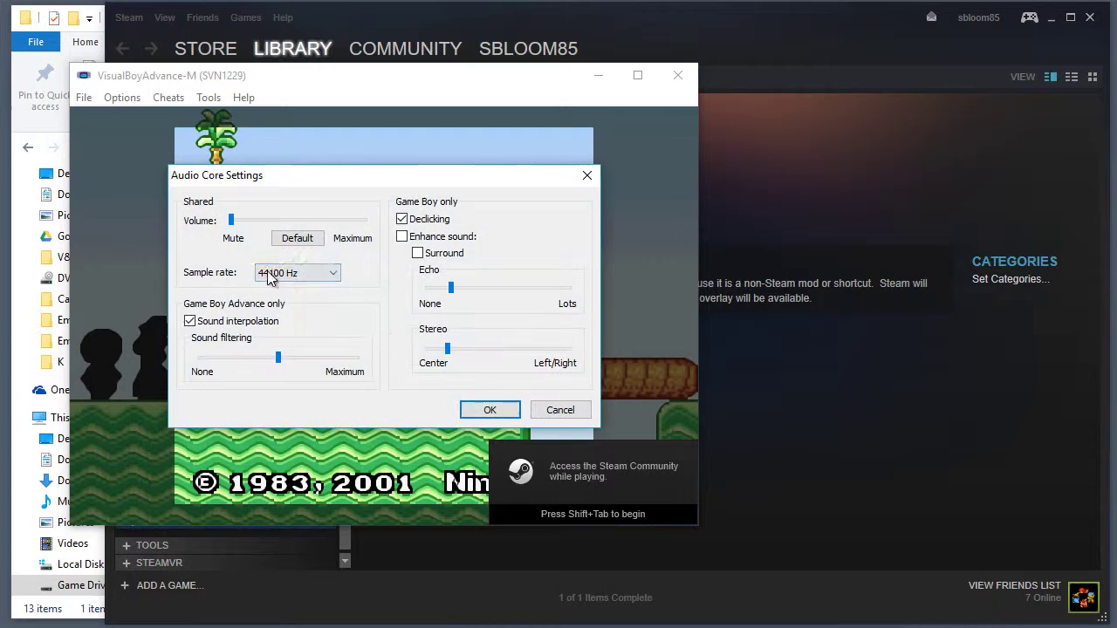
pyautogui.click(484, 412)
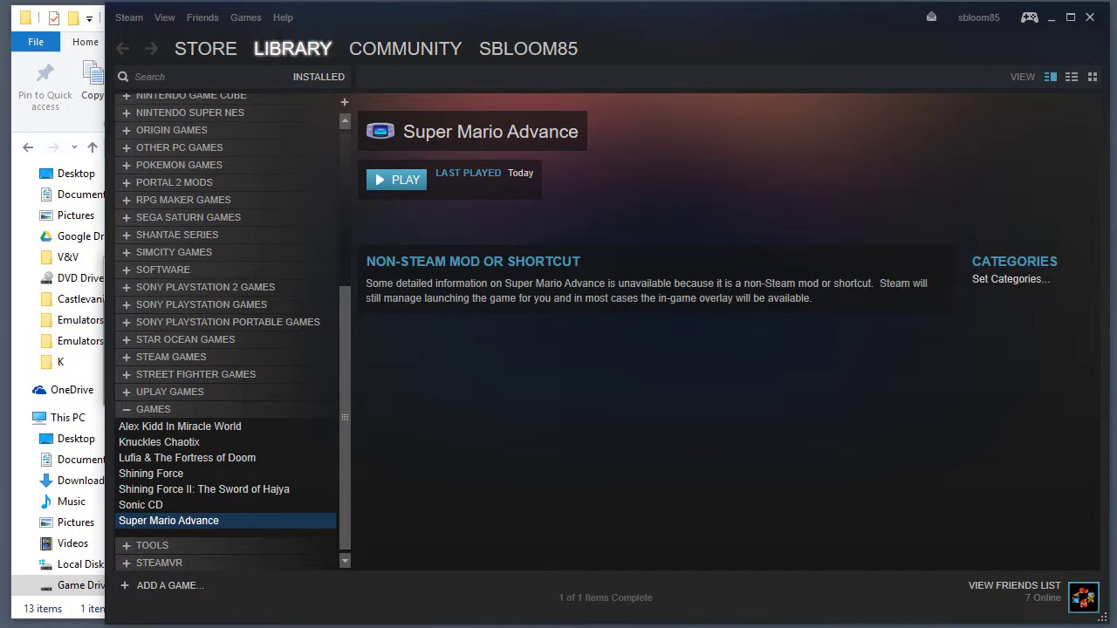
# Switch to Notepad and copy the whole second launch line, for the Link's Awakening DX ROM
pyautogui.hotkey('alt', 'Tab')
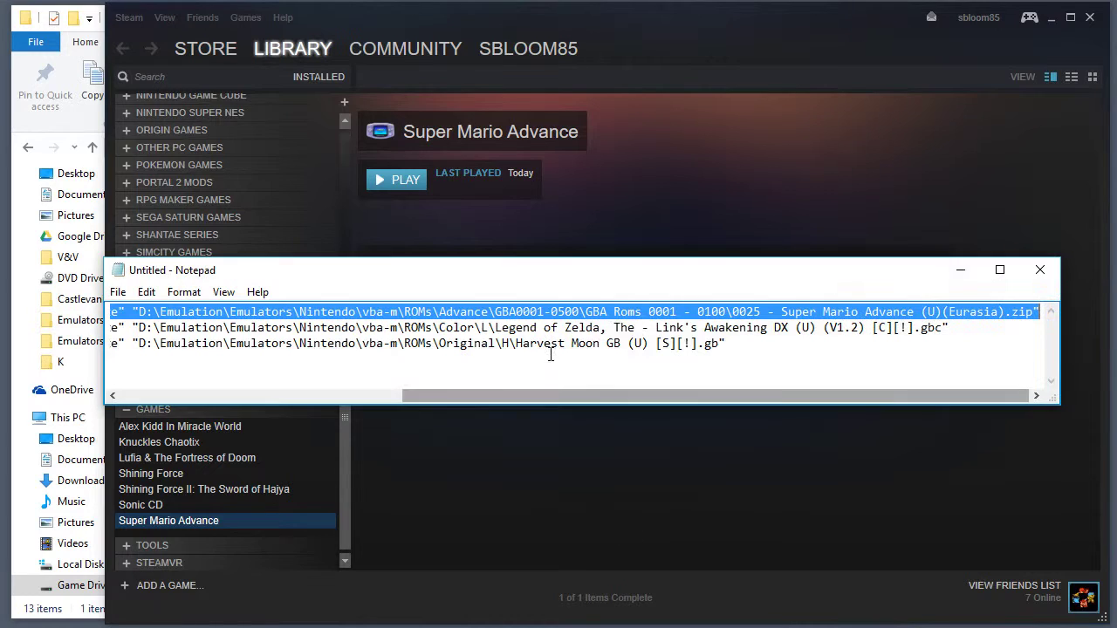
pyautogui.press('Home')
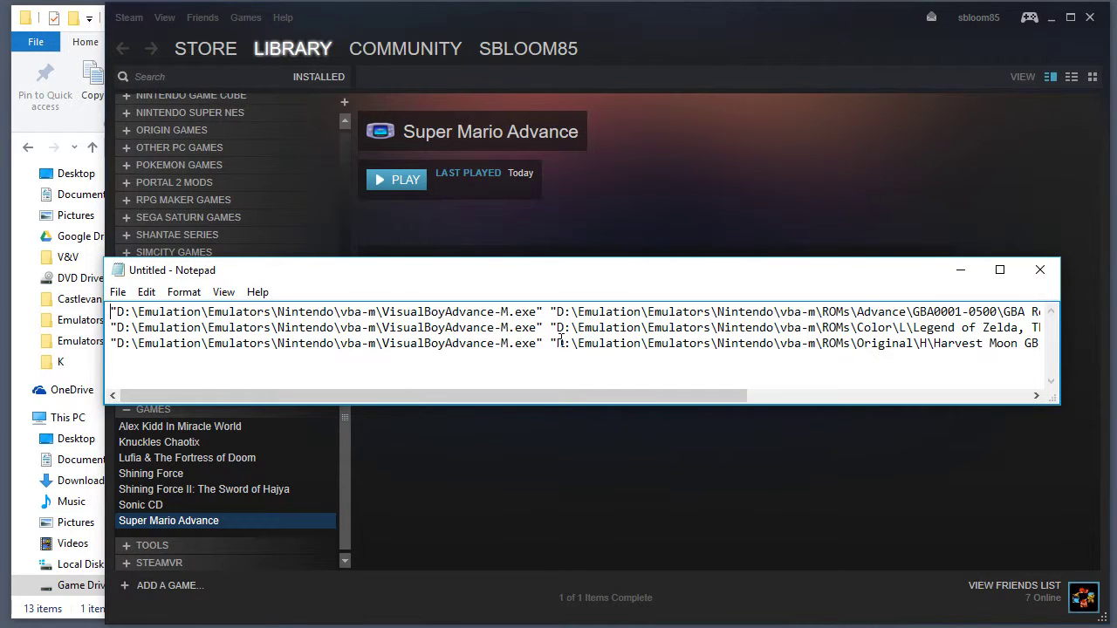
pyautogui.press('Down')
pyautogui.hotkey('shift', 'End')
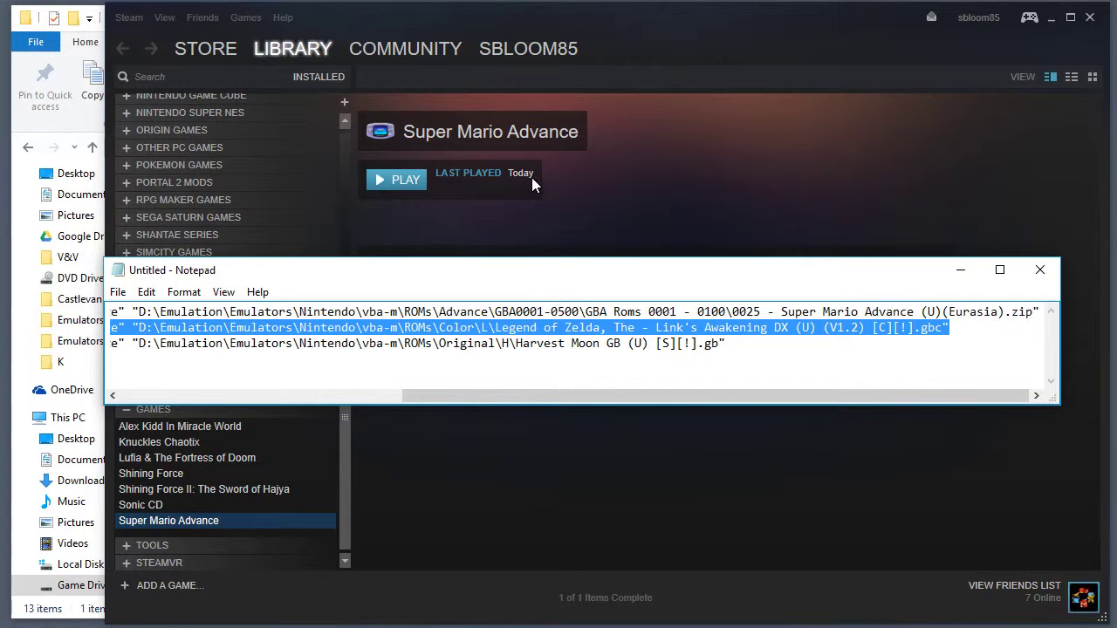
# Switch to Steam and add VisualBoyAdvance-M from the vba-m folder to the library again as a non-Steam game
pyautogui.hotkey('alt', 'Tab')
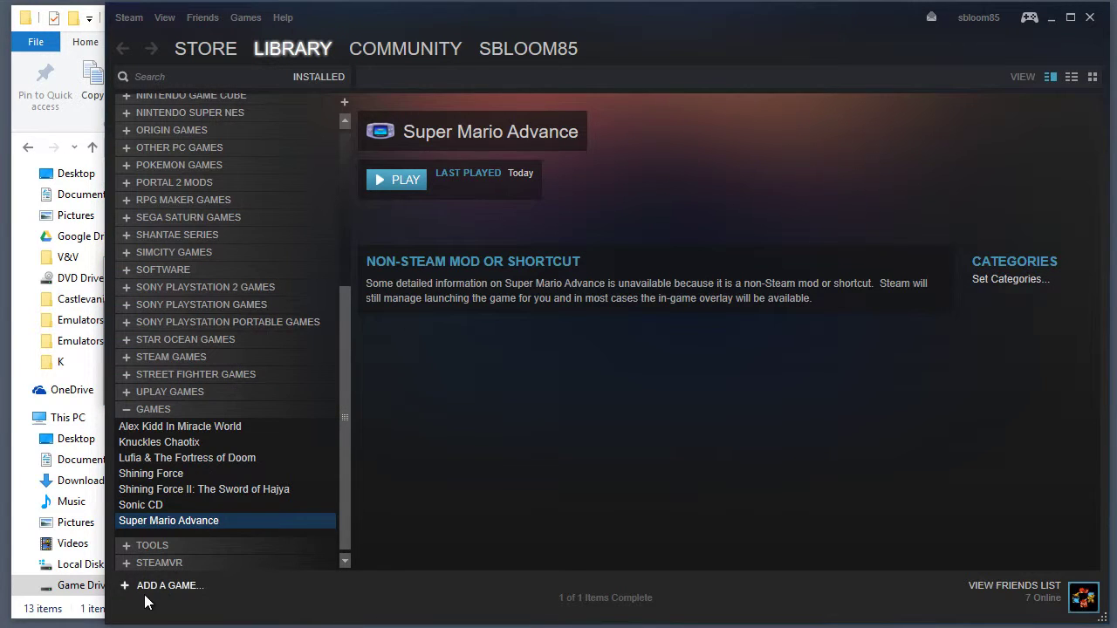
pyautogui.click(150, 592)
pyautogui.click(170, 524)
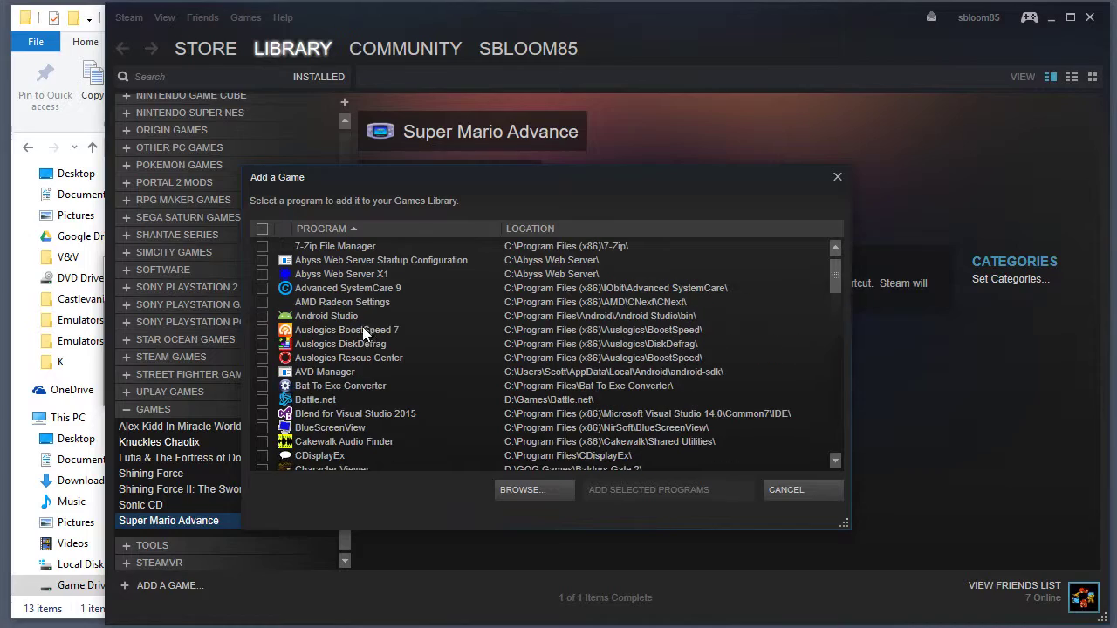
pyautogui.click(539, 489)
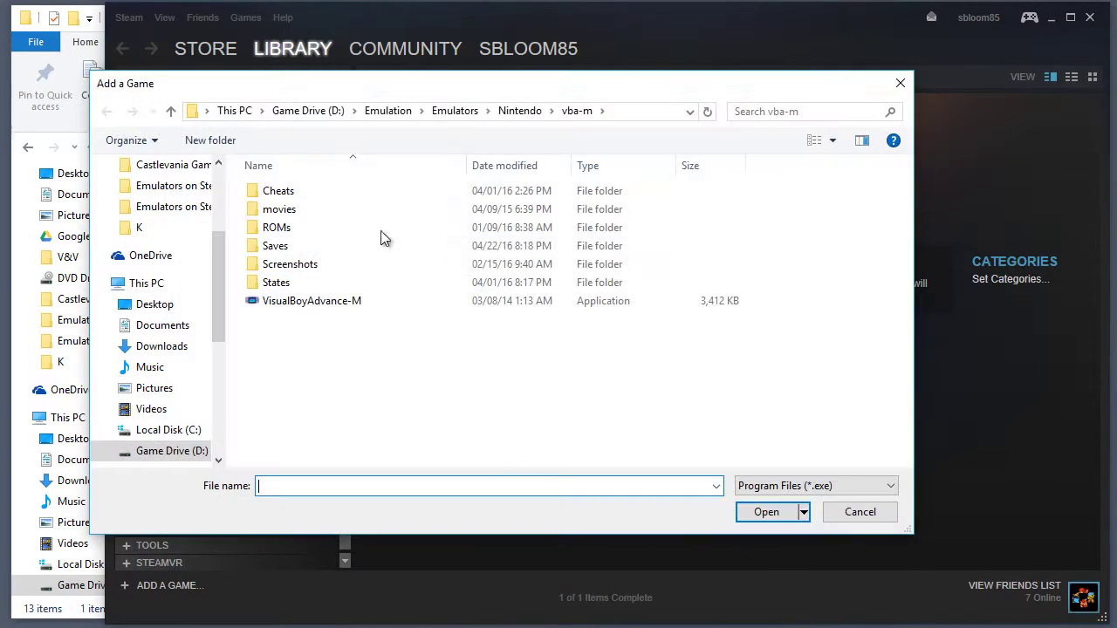
pyautogui.click(314, 300)
pyautogui.click(767, 511)
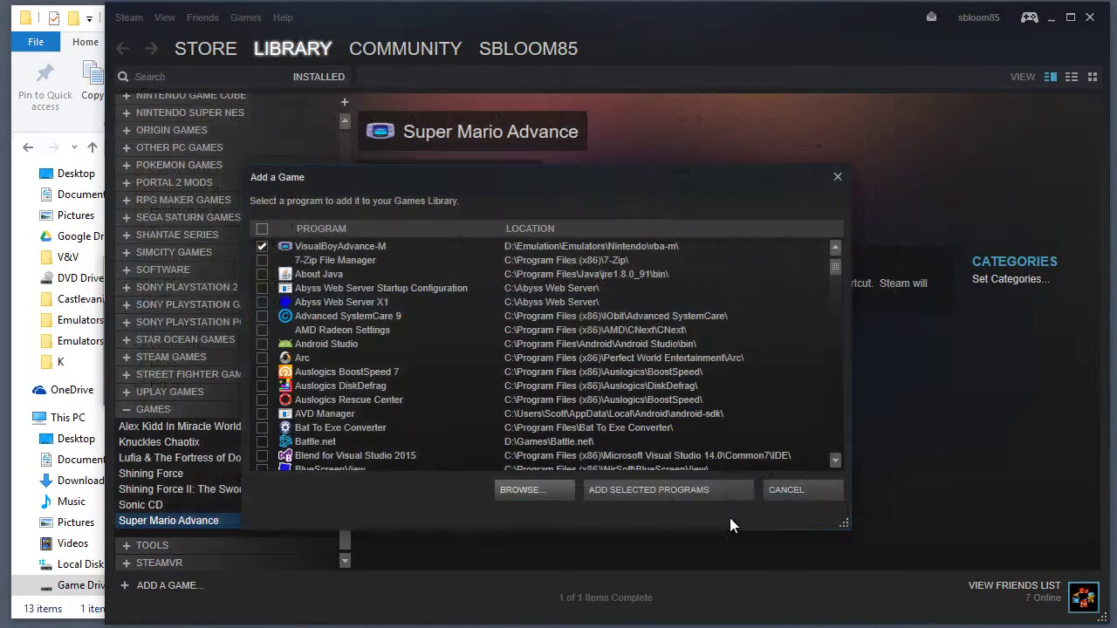
pyautogui.click(665, 489)
# Open the new VisualBoyAdvance-M shortcut's properties and replace its target with the copied Link's Awakening DX launch line
pyautogui.click(199, 534)
pyautogui.rightClick(199, 536)
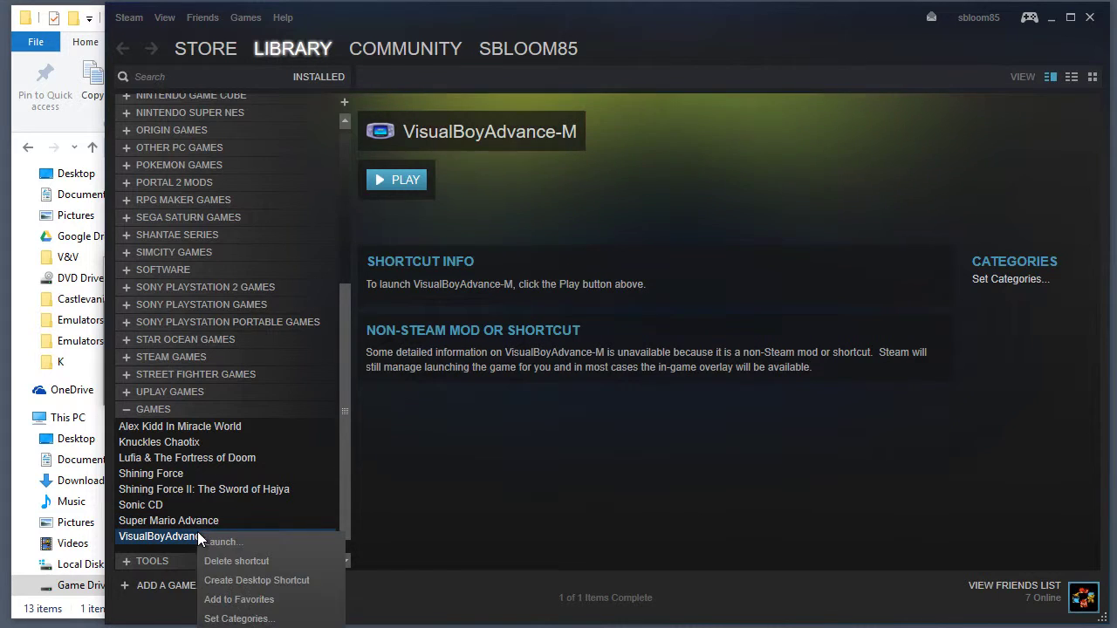
pyautogui.click(228, 623)
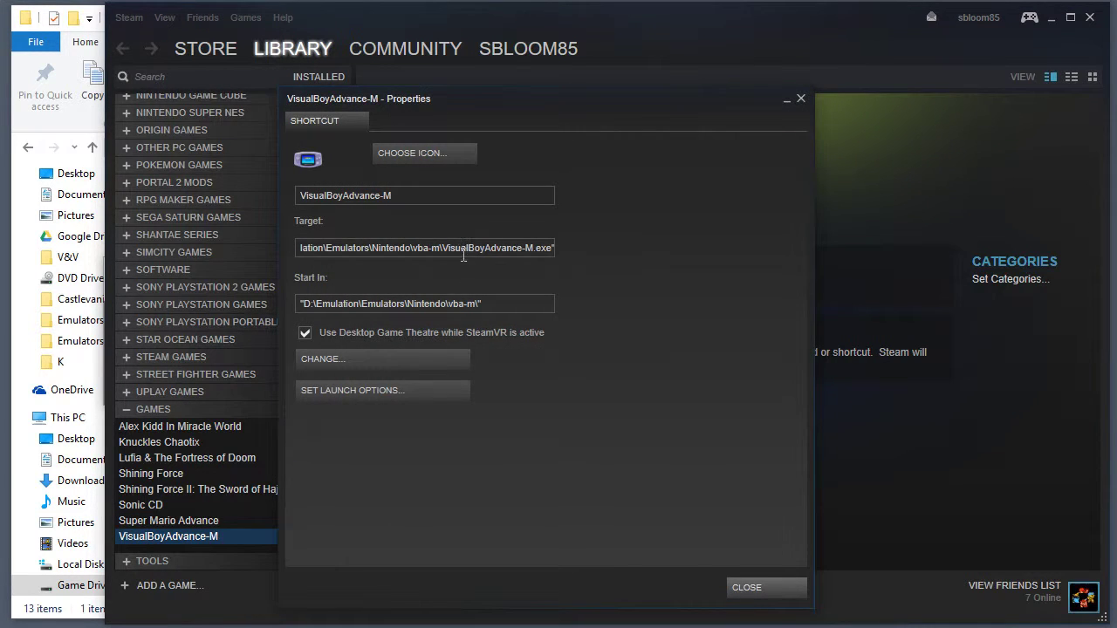
pyautogui.click(464, 252)
pyautogui.hotkey('ctrl', 'a')
pyautogui.hotkey('ctrl', 'v')
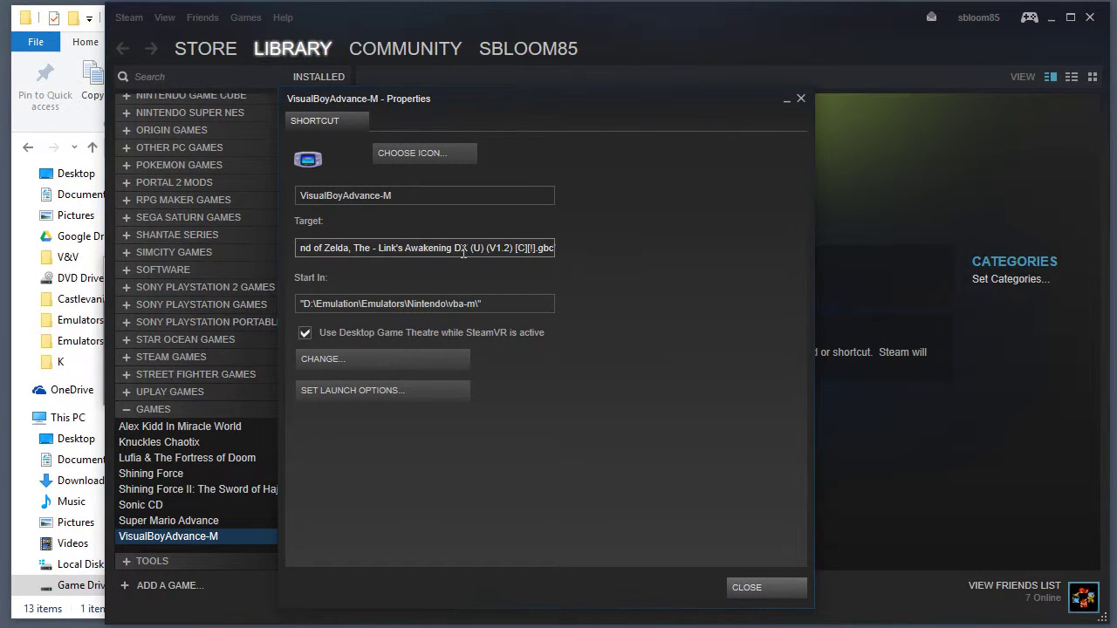
# Rename the shortcut to The Legend of Zelda: Link's Awakening DX and close its properties
pyautogui.click(411, 195)
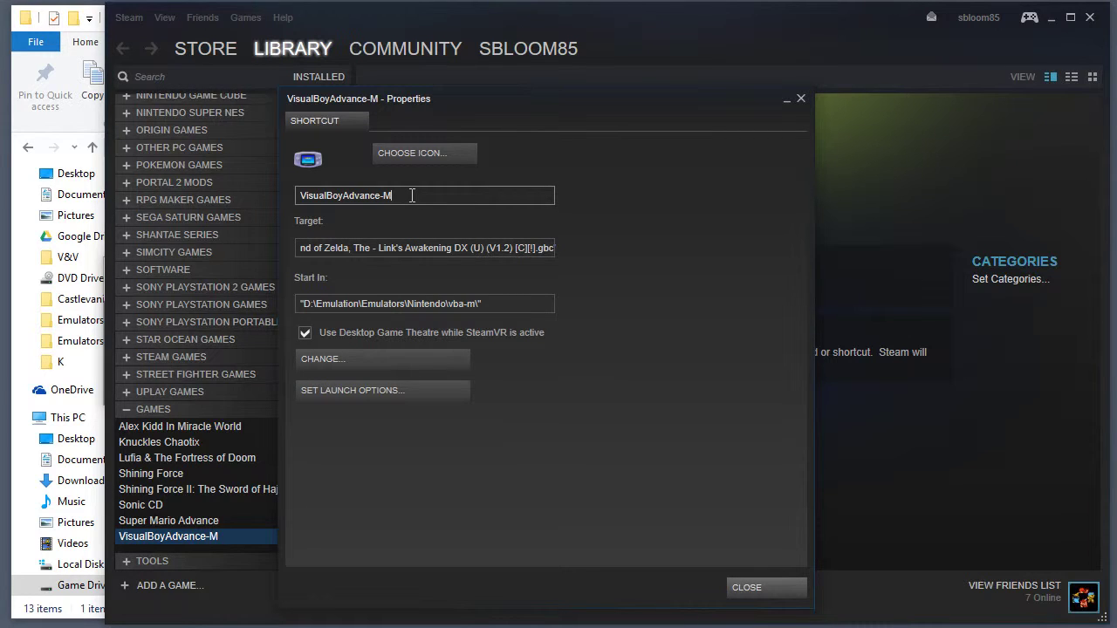
pyautogui.hotkey('ctrl', 'a')
pyautogui.write("The Legend of Zelda: Link's Awakening")
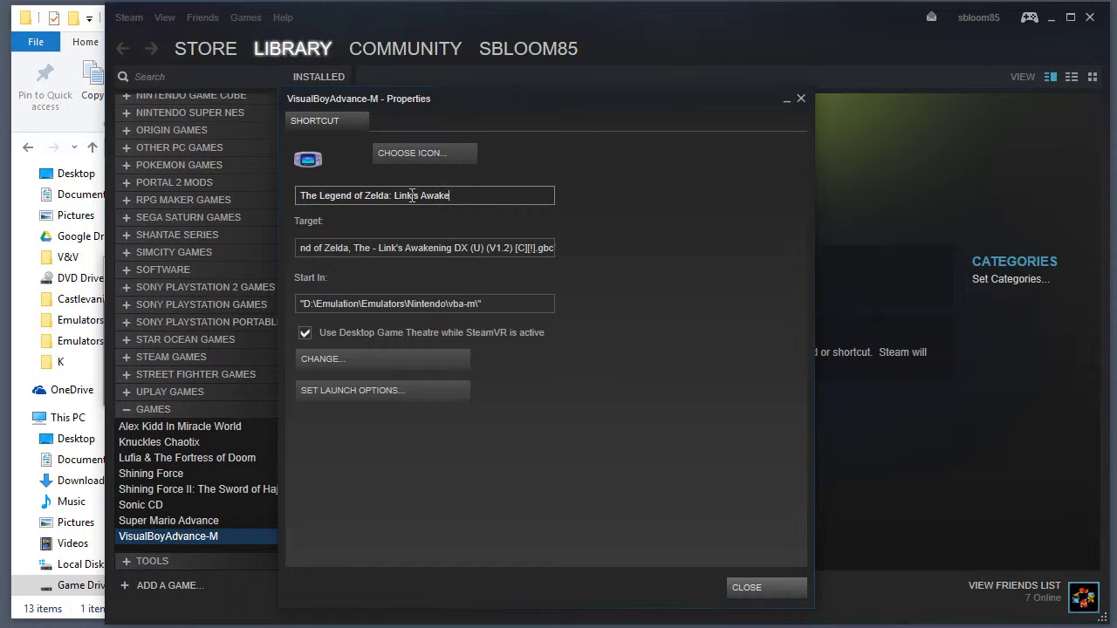
pyautogui.write(' DX')
pyautogui.click(733, 591)
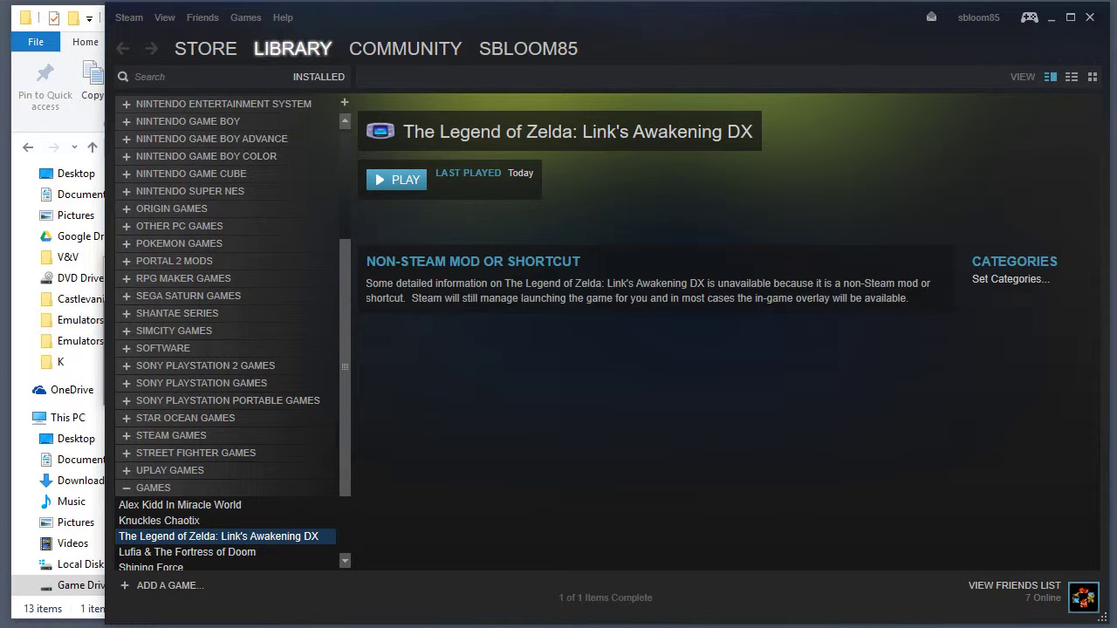
# Switch to Notepad, copy the whole third launch line, for the Harvest Moon GB ROM, and minimize Notepad
pyautogui.hotkey('alt', 'Tab')
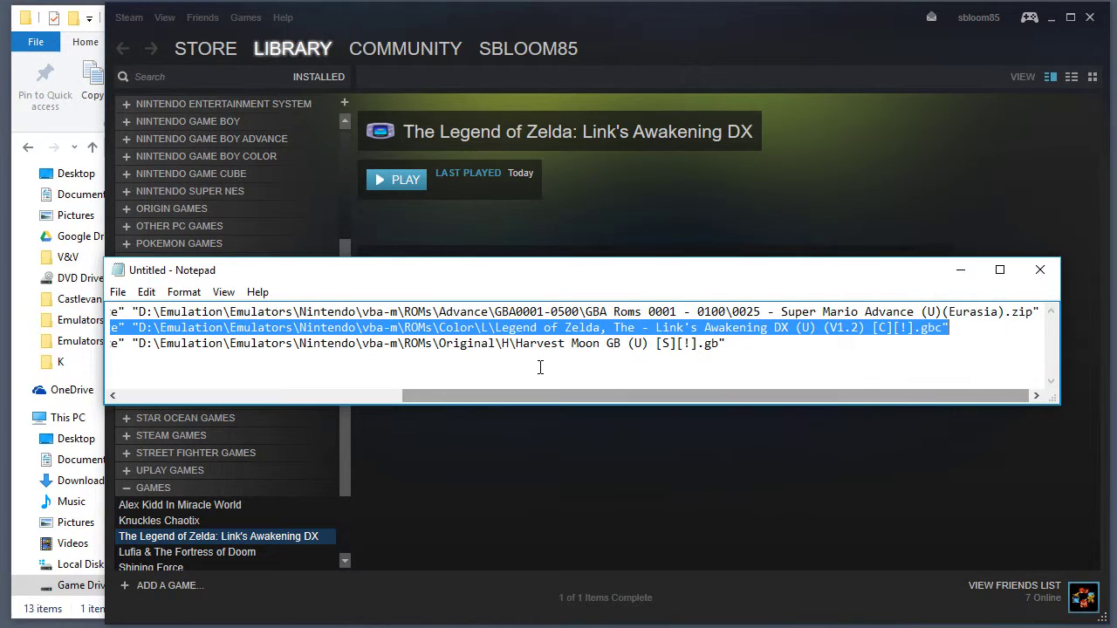
pyautogui.press('Down')
pyautogui.press('Home')
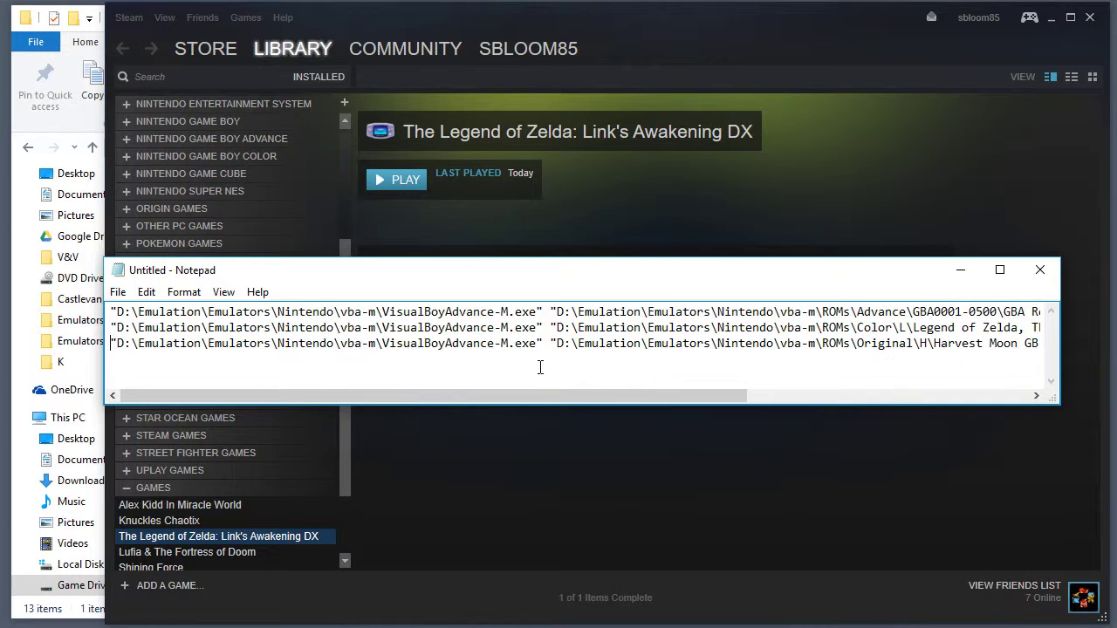
pyautogui.hotkey('shift', 'End')
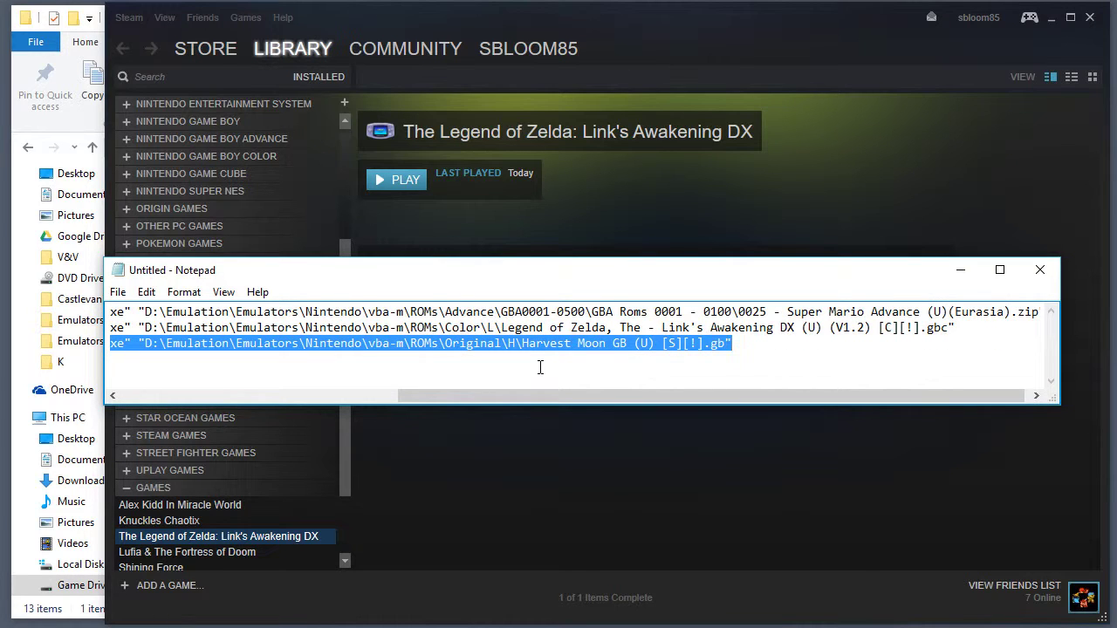
pyautogui.click(960, 270)
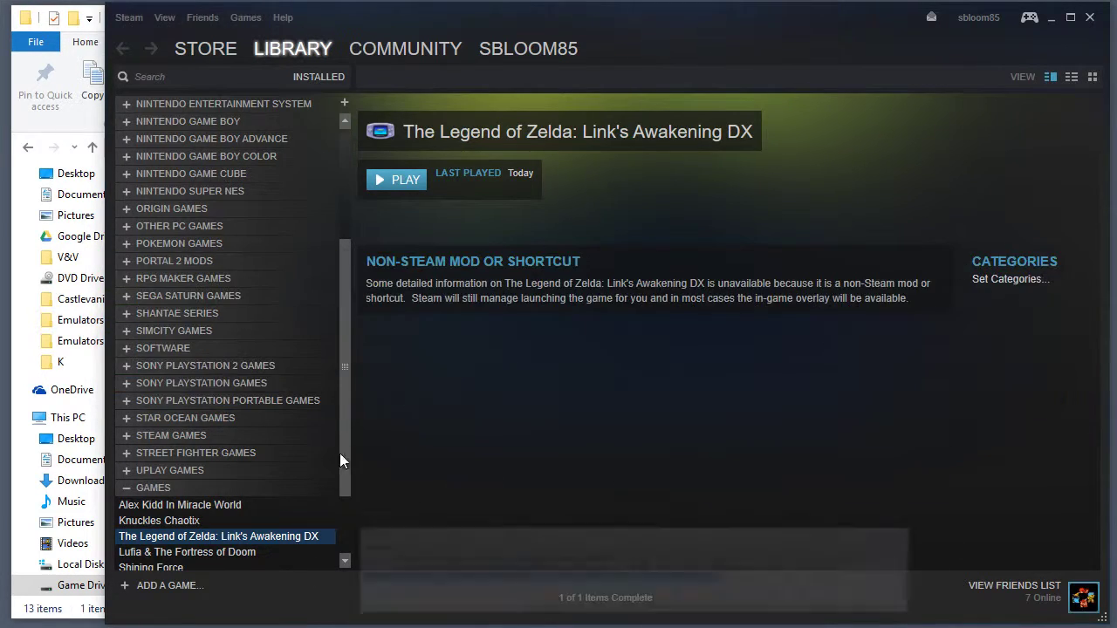
# Add VisualBoyAdvance-M from the vba-m folder to the Steam library as a third non-Steam shortcut
pyautogui.click(139, 583)
pyautogui.click(174, 522)
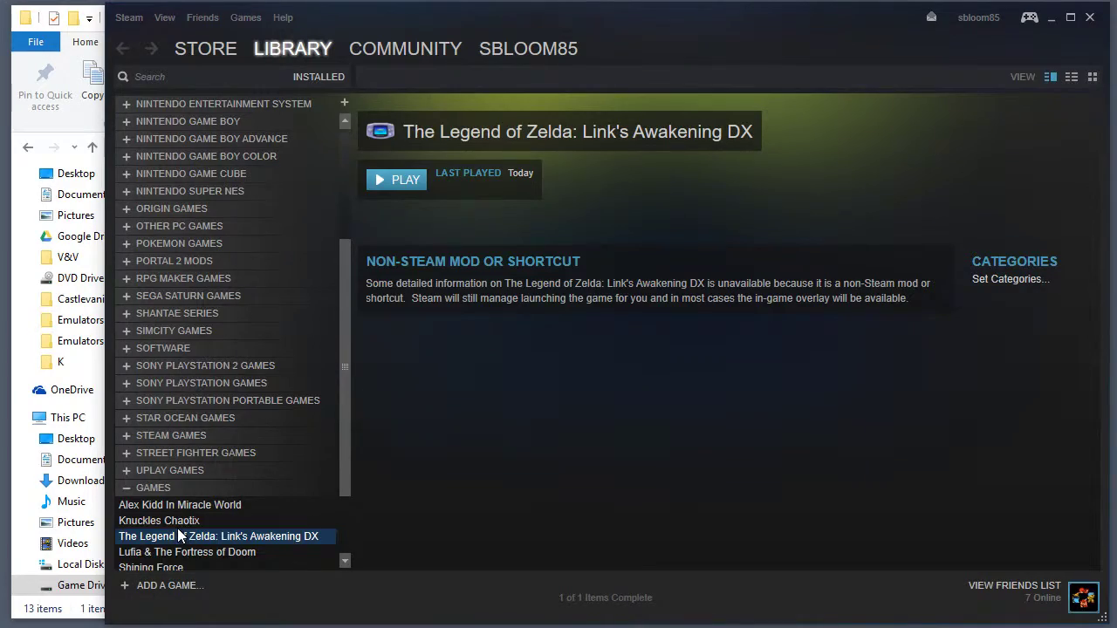
pyautogui.click(520, 490)
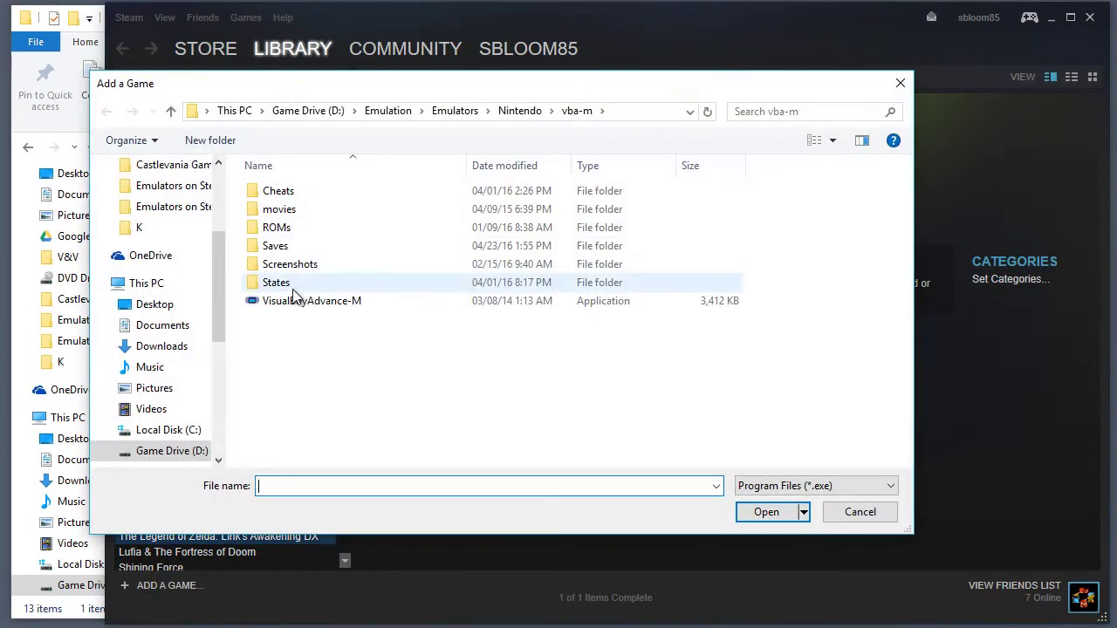
pyautogui.click(295, 300)
pyautogui.doubleClick(295, 300)
pyautogui.click(592, 489)
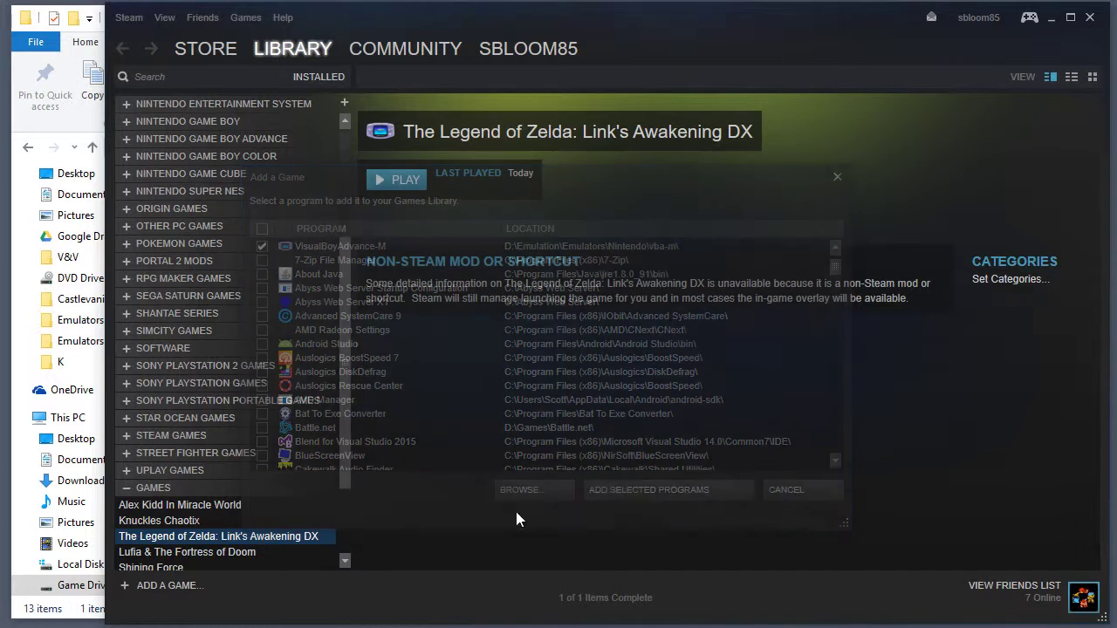
# Open the newly added VisualBoyAdvance-M shortcut's properties and replace its target with the copied Harvest Moon GB launch line
pyautogui.scroll(-3, 219, 545)
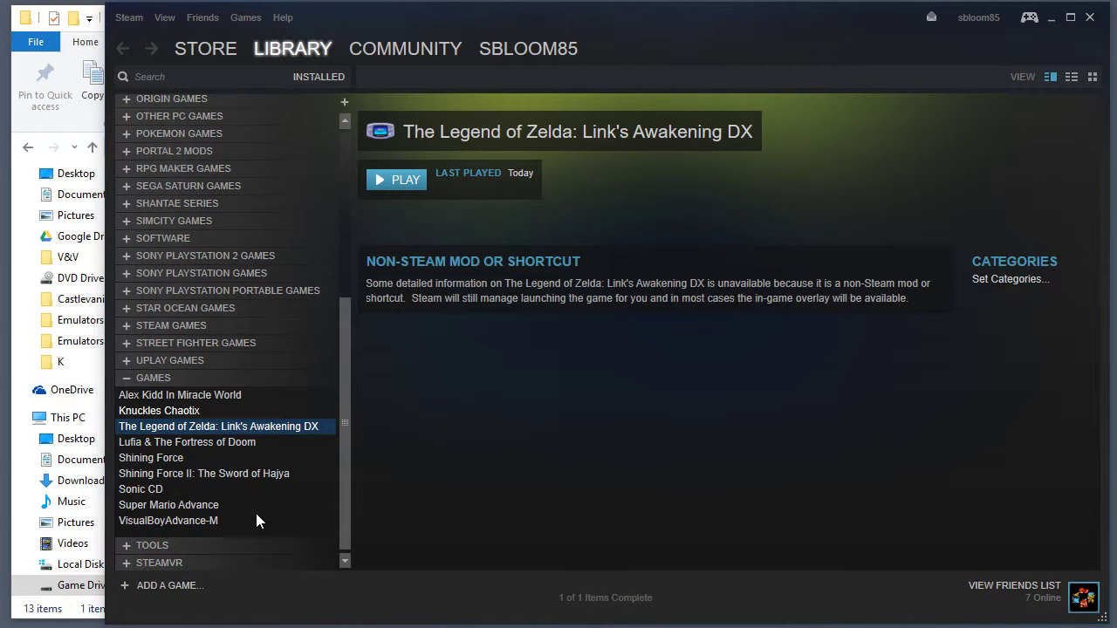
pyautogui.click(195, 520)
pyautogui.rightClick(195, 520)
pyautogui.click(218, 622)
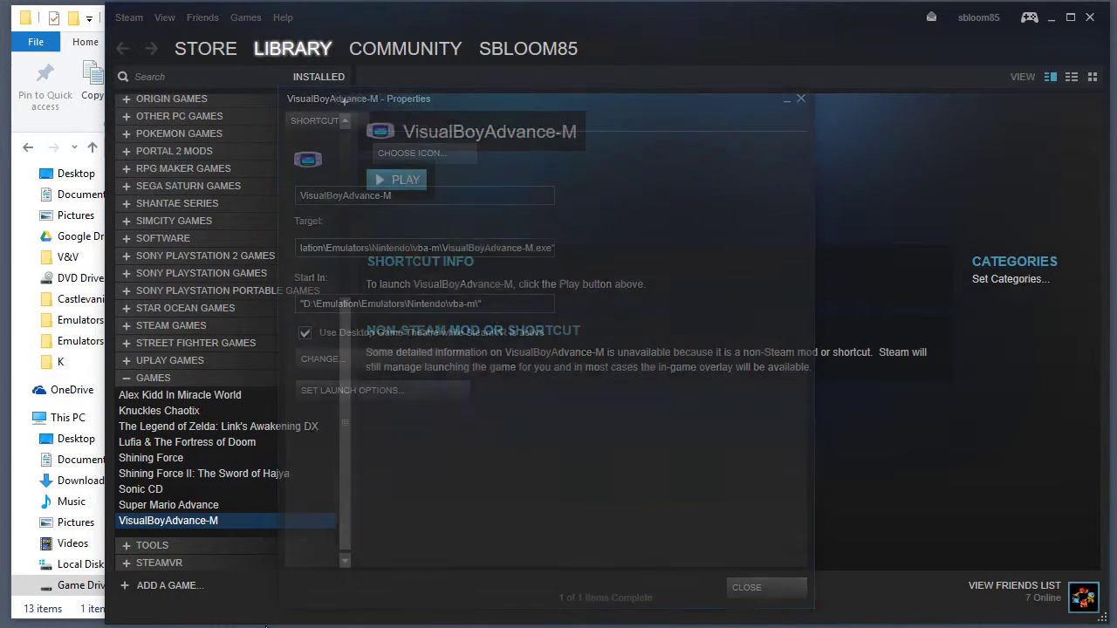
pyautogui.click(479, 248)
pyautogui.hotkey('ctrl', 'v')
# Rename the shortcut to Harvest Moon GB
pyautogui.click(466, 195)
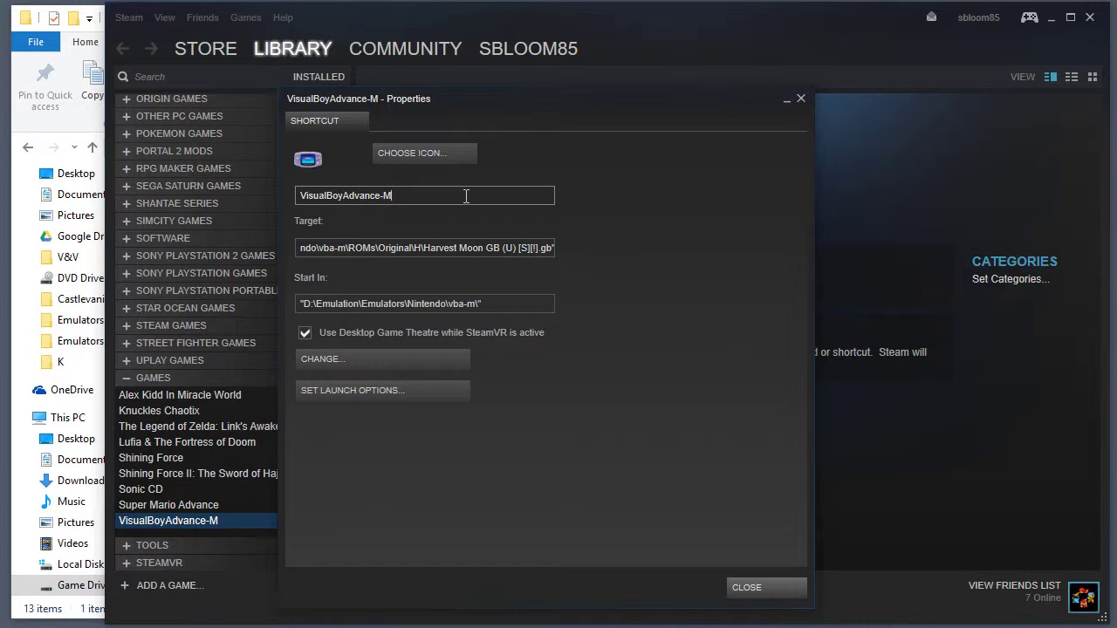
pyautogui.hotkey('ctrl', 'a')
pyautogui.write('Harvest Moon GB')
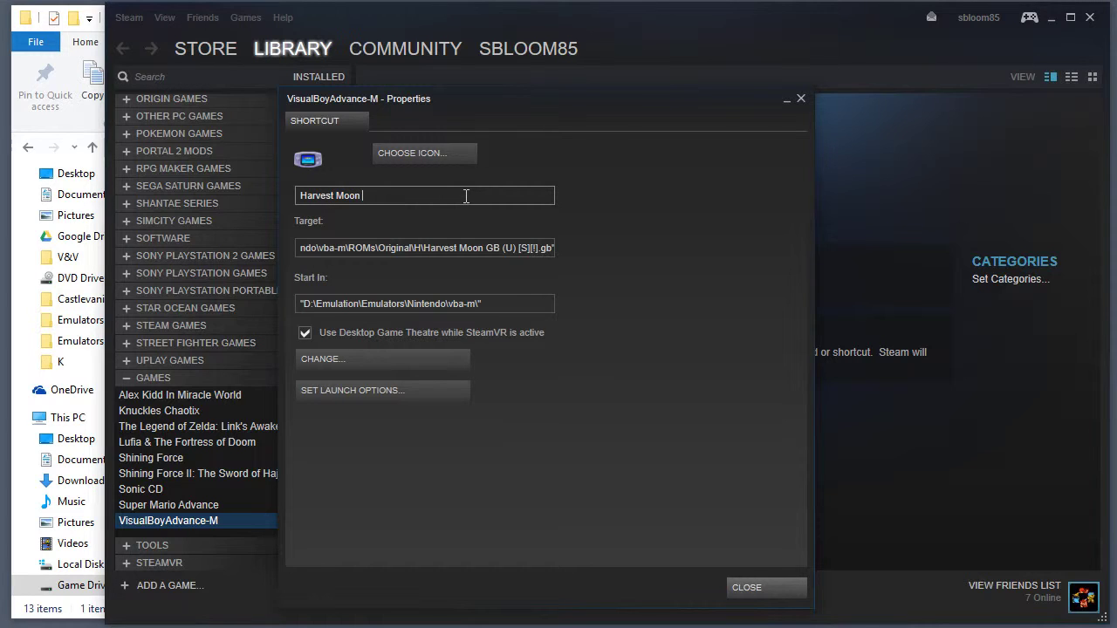